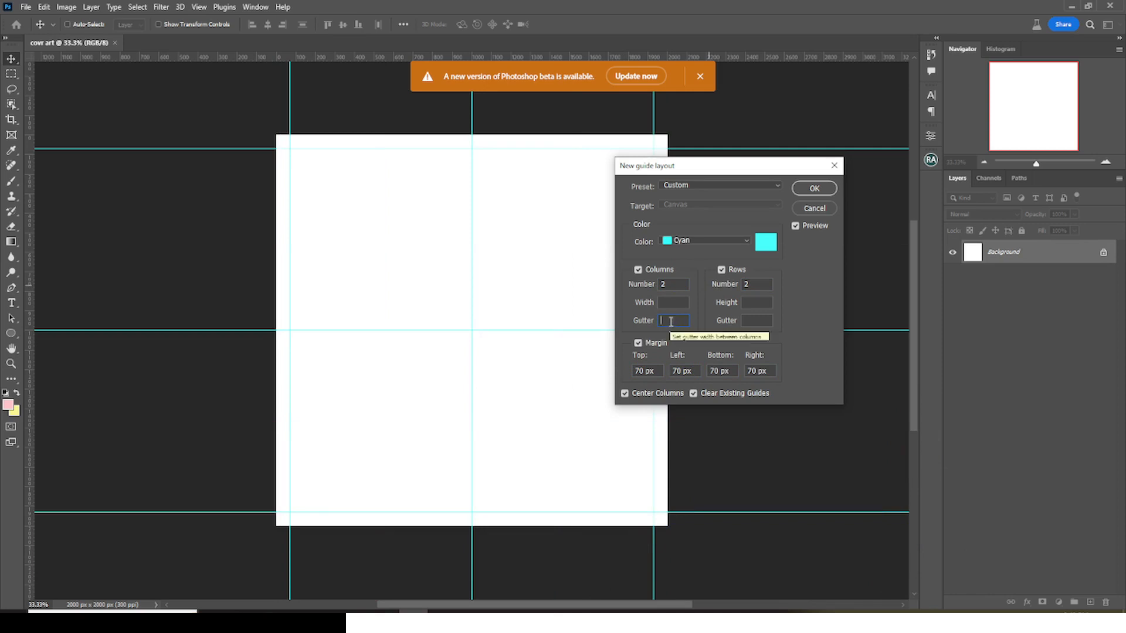
# - Set the column and row gutters of the new guide layout to 120 px and apply it
pyautogui.write('120')
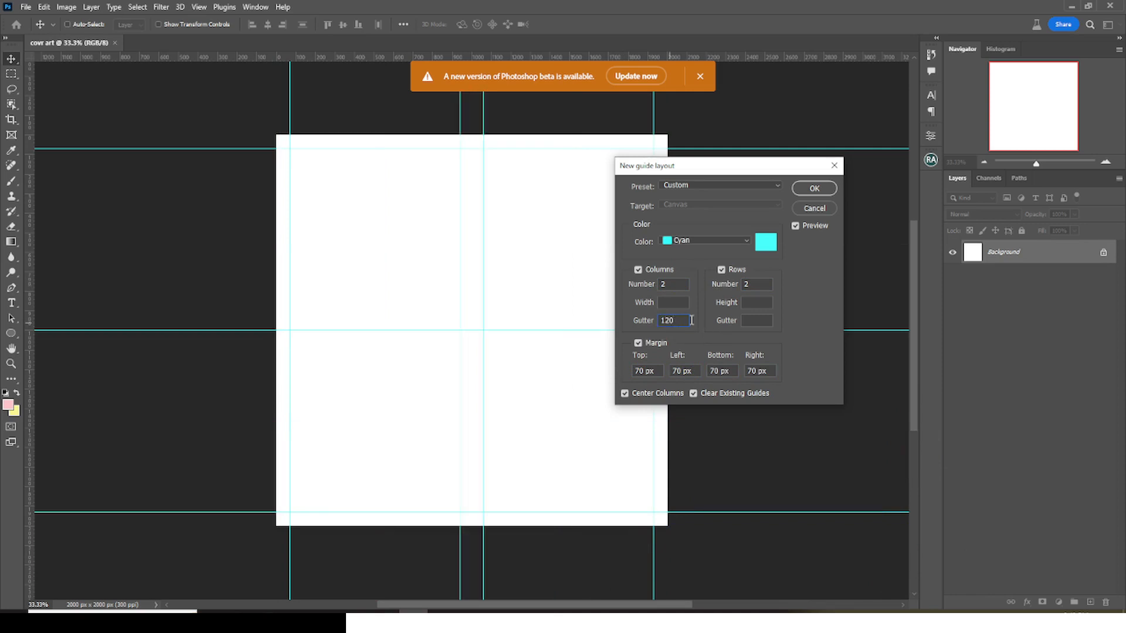
pyautogui.click(754, 321)
pyautogui.write('120')
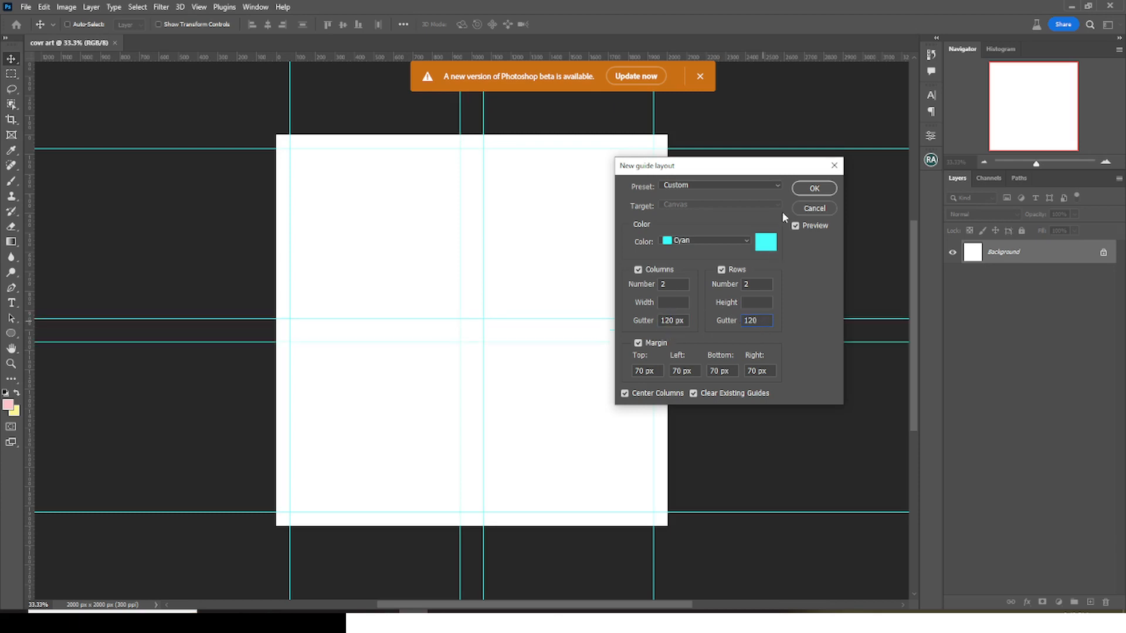
pyautogui.click(812, 188)
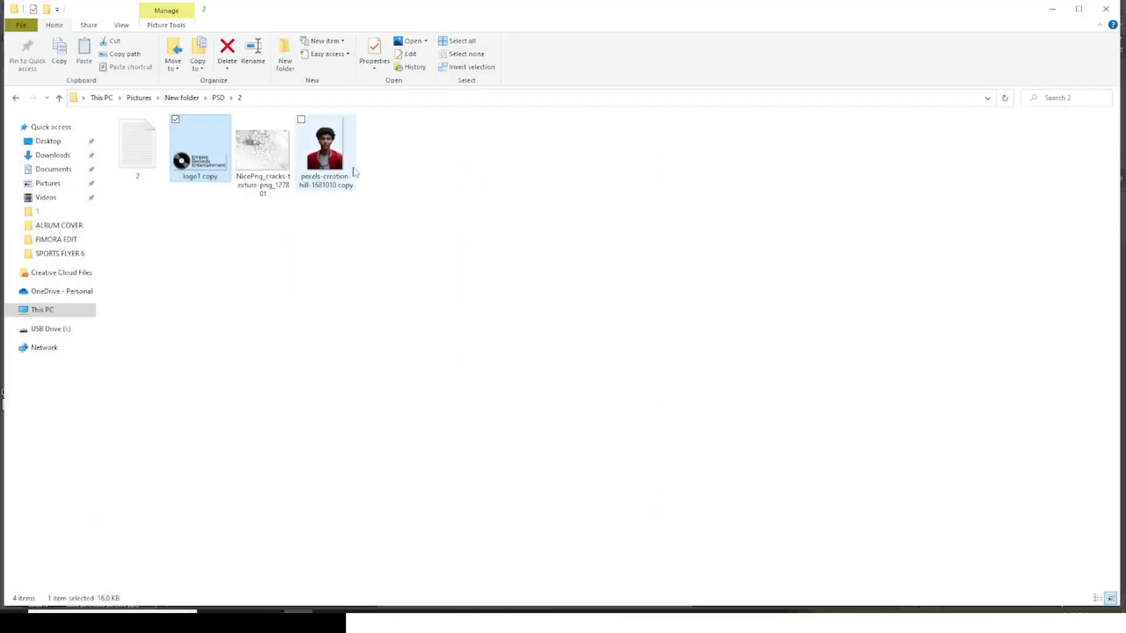
# - Place the portrait image pexels-creation-hill-1681010 copy on the canvas and enlarge it to fill the canvas width
pyautogui.moveTo(354, 172); pyautogui.dragTo(420, 420)
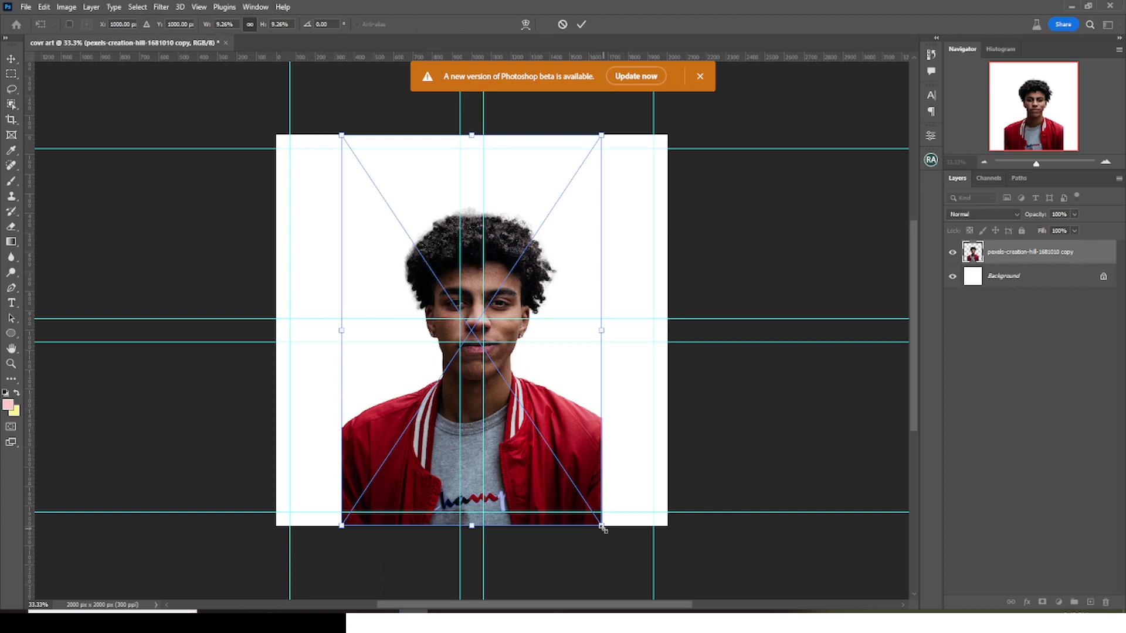
pyautogui.moveTo(602, 528); pyautogui.dragTo(698, 589)
pyautogui.press('Return')
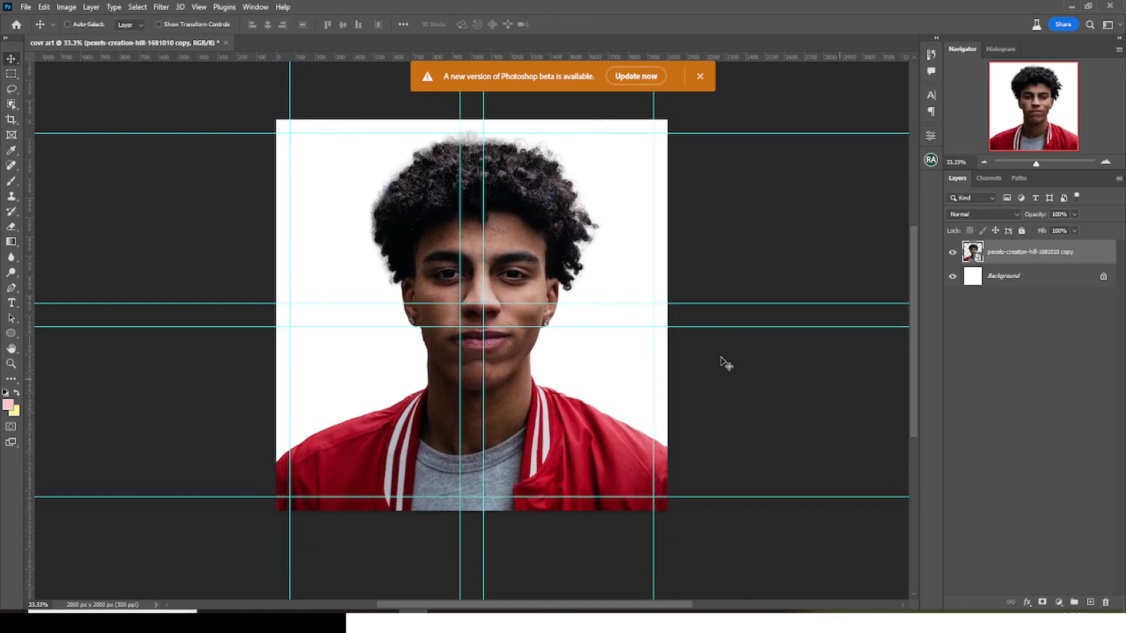
# - Put the portrait layer in a group and name the group IMAGE
pyautogui.hotkey('ctrl', 'g')
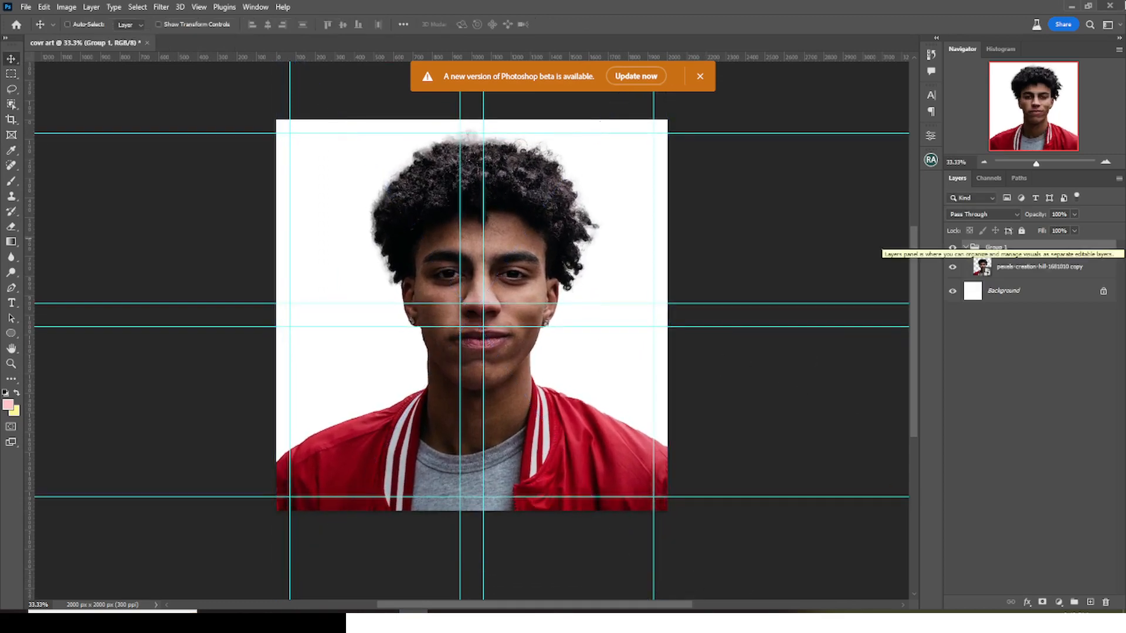
pyautogui.doubleClick(990, 250)
pyautogui.write('IMAGE')
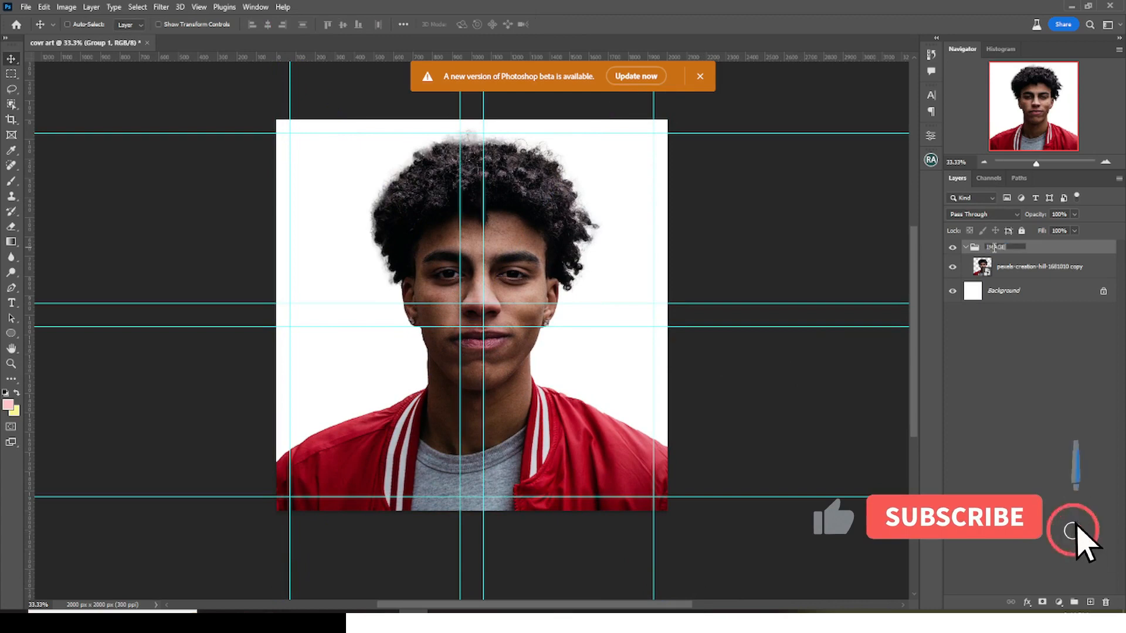
# - Duplicate the portrait layer inside the IMAGE group, hide the original, and keep the duplicate selected
pyautogui.click(1005, 274)
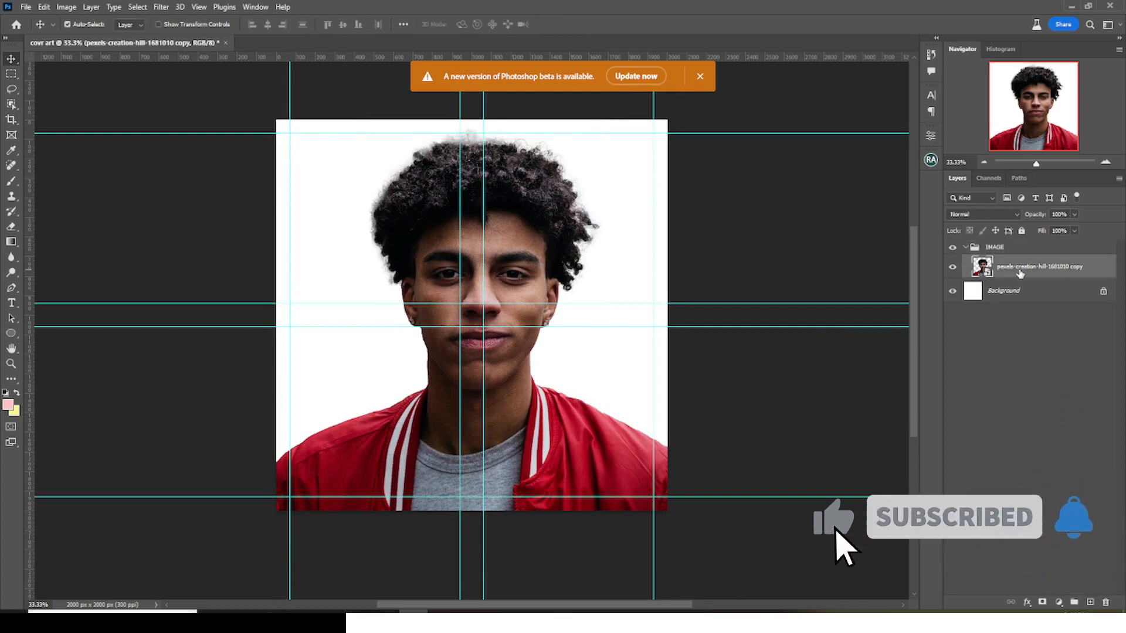
pyautogui.hotkey('ctrl', 'j')
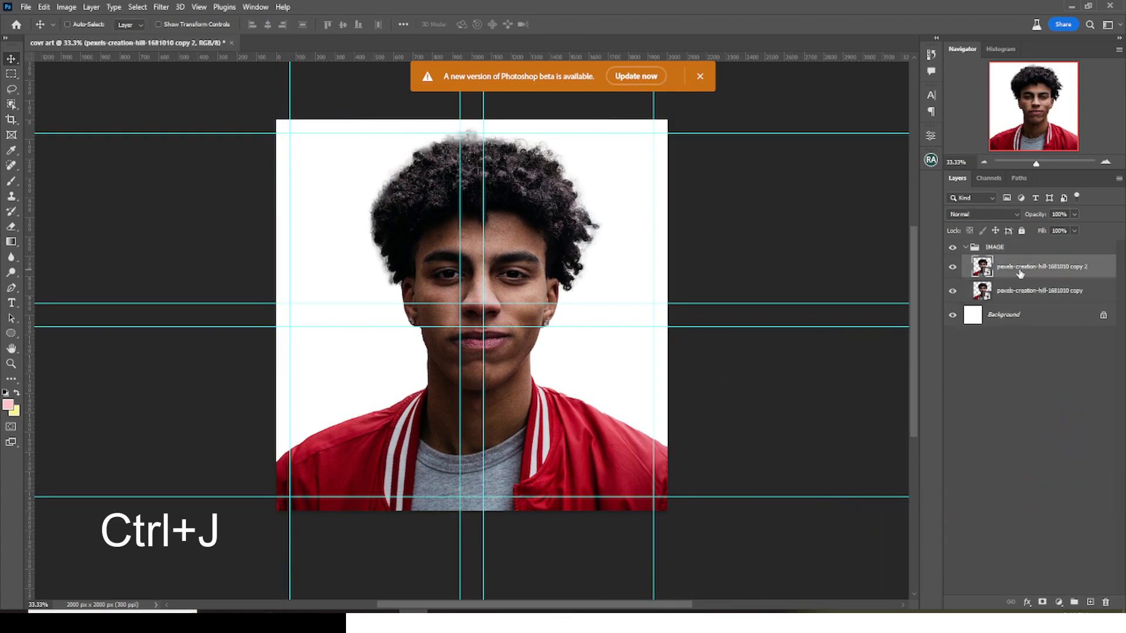
pyautogui.click(952, 290)
pyautogui.click(1018, 292)
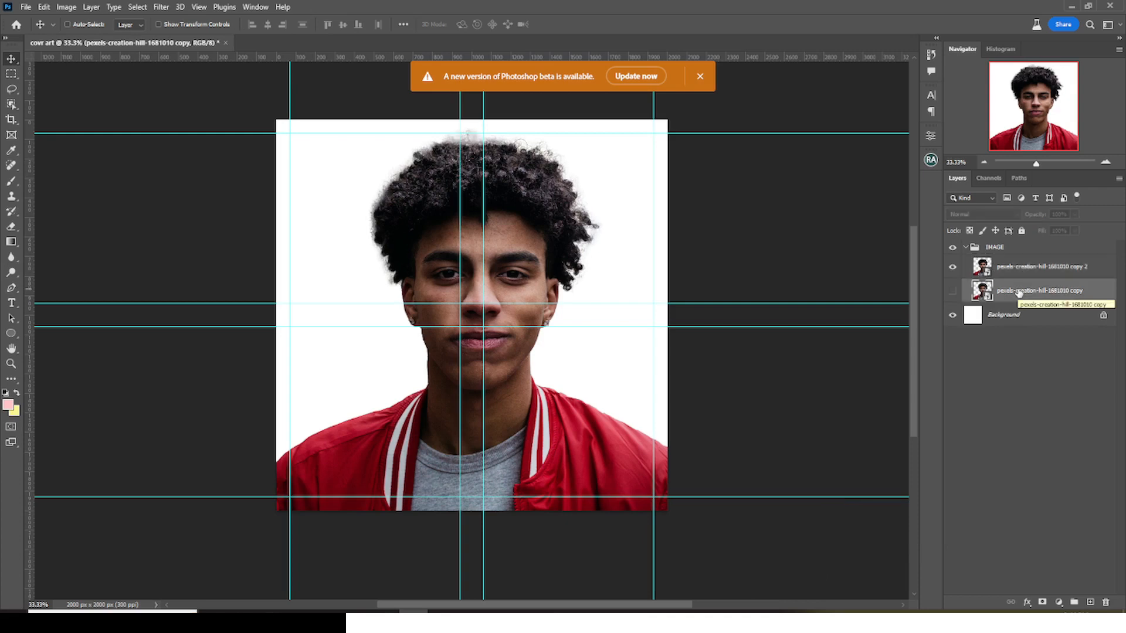
pyautogui.click(1021, 267)
pyautogui.click(1007, 293)
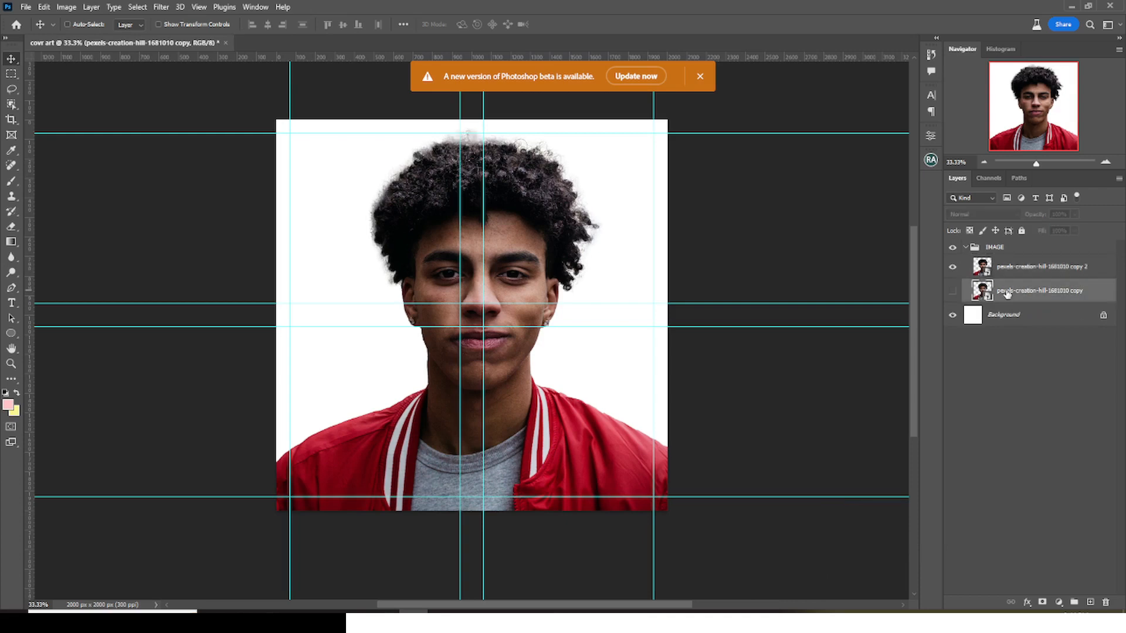
pyautogui.click(1007, 271)
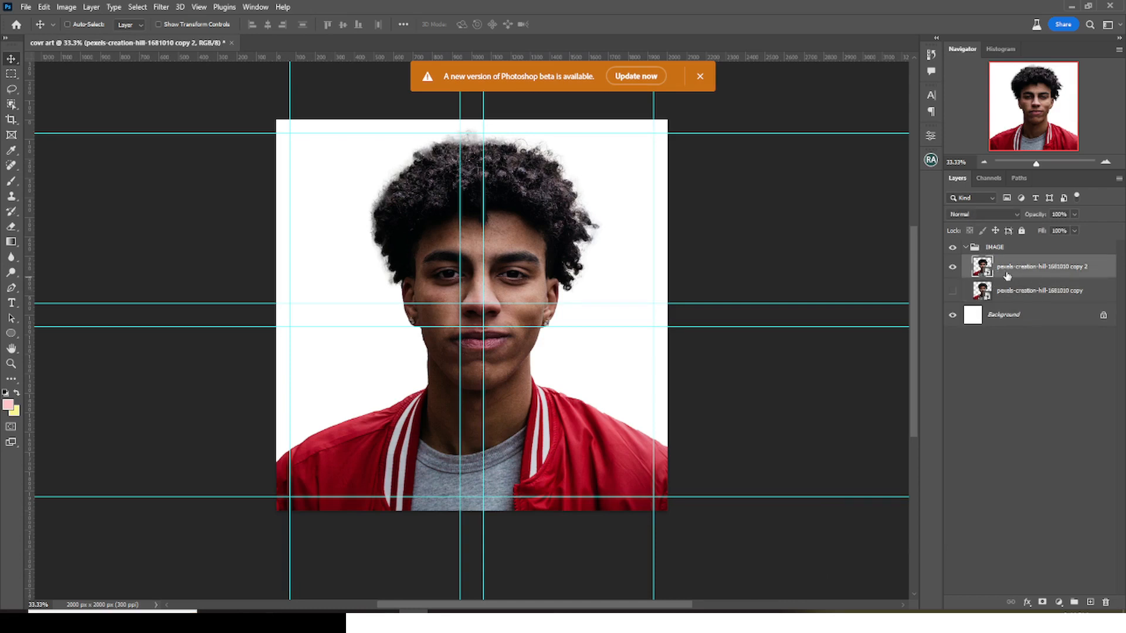
# - Adjust the duplicate portrait with the Camera Raw Filter: Whites +44, Blacks -41, Texture +33, Clarity +100, Dehaze +32
pyautogui.click(160, 7)
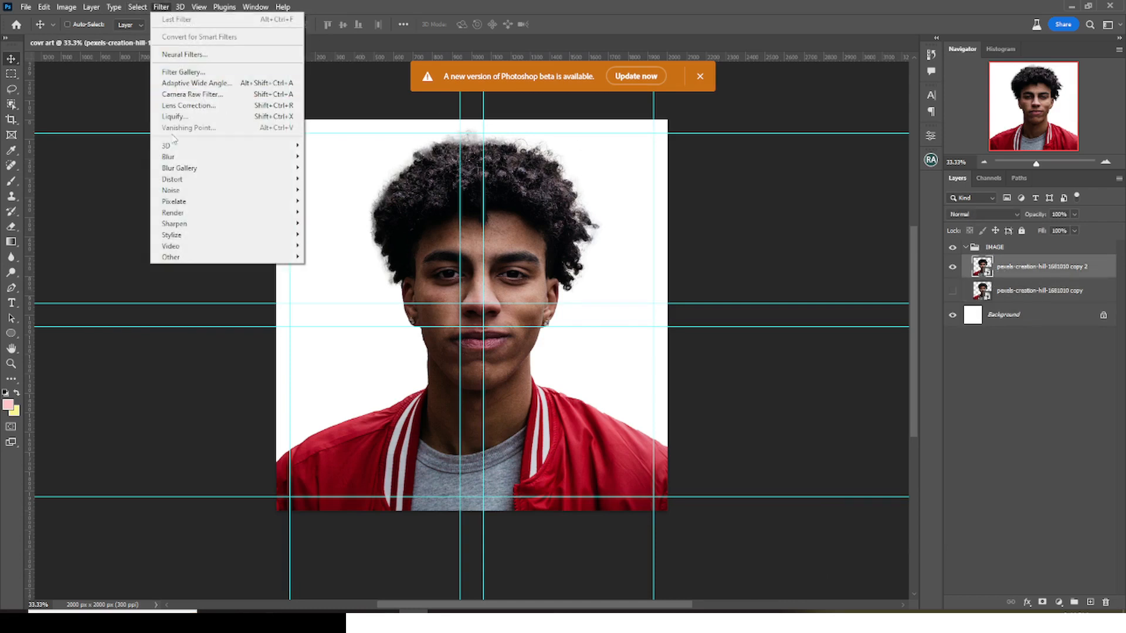
pyautogui.click(178, 97)
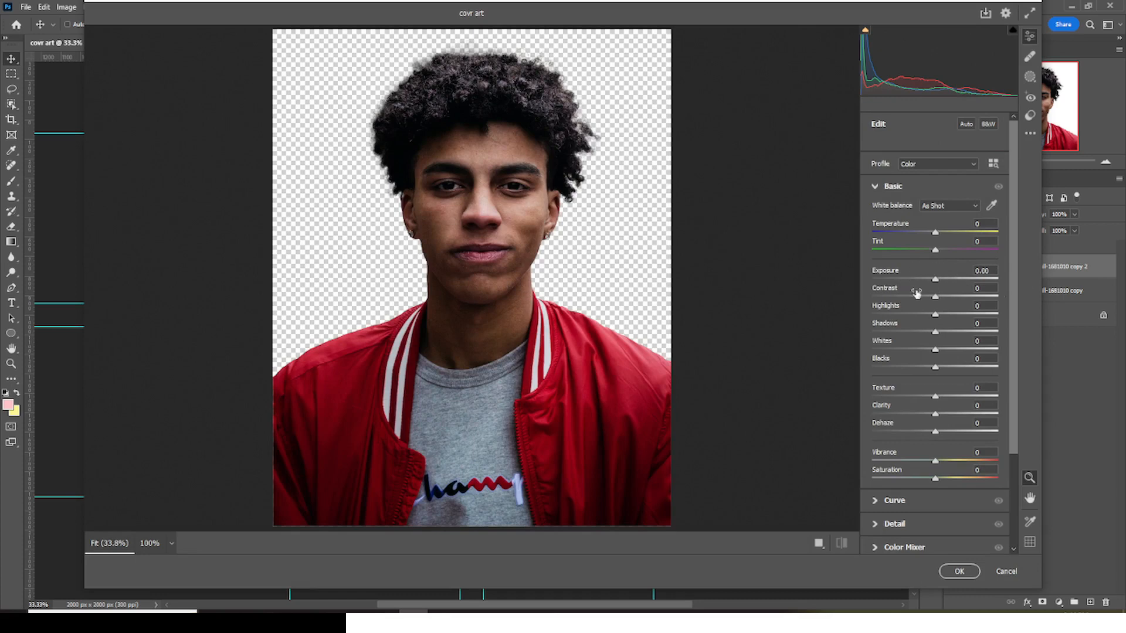
pyautogui.moveTo(937, 349); pyautogui.dragTo(964, 350)
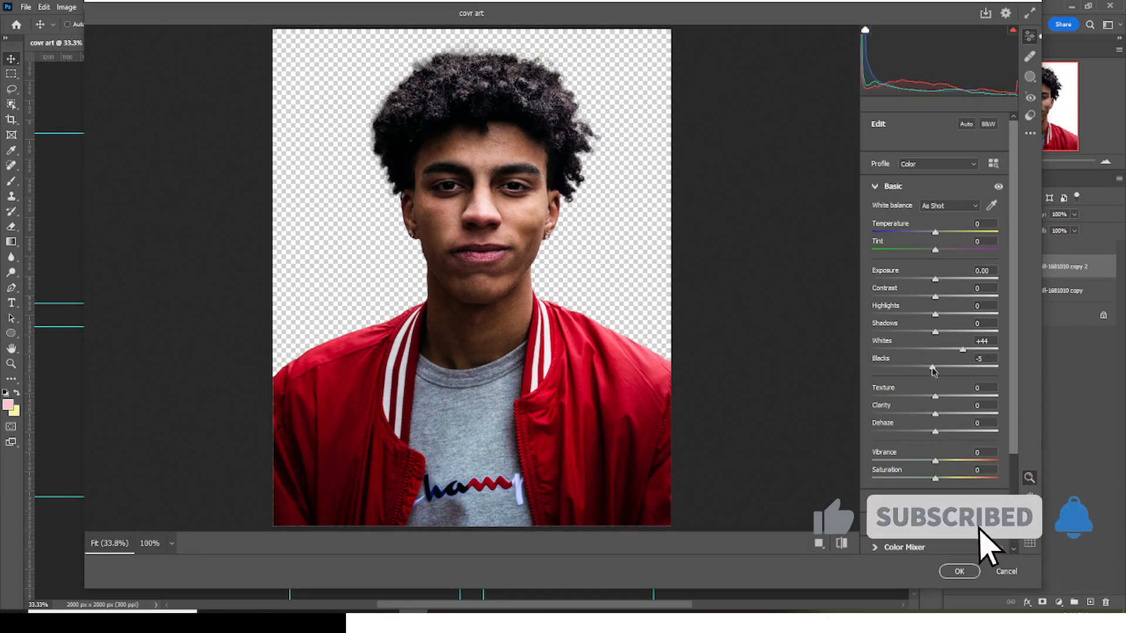
pyautogui.moveTo(936, 369); pyautogui.dragTo(957, 402)
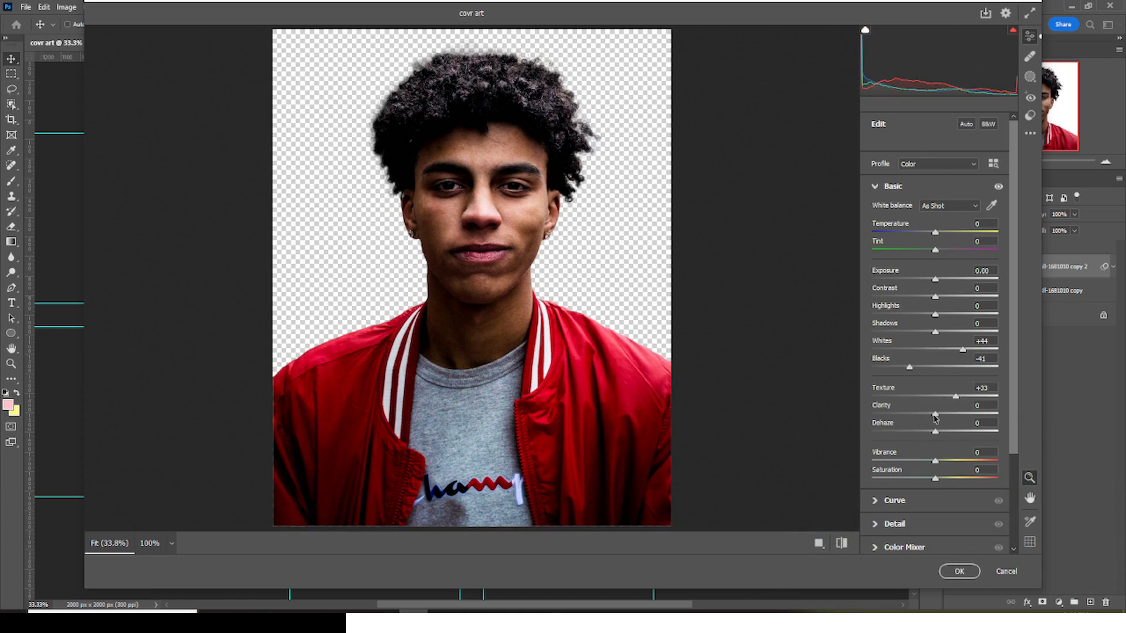
pyautogui.moveTo(936, 417); pyautogui.dragTo(1002, 415)
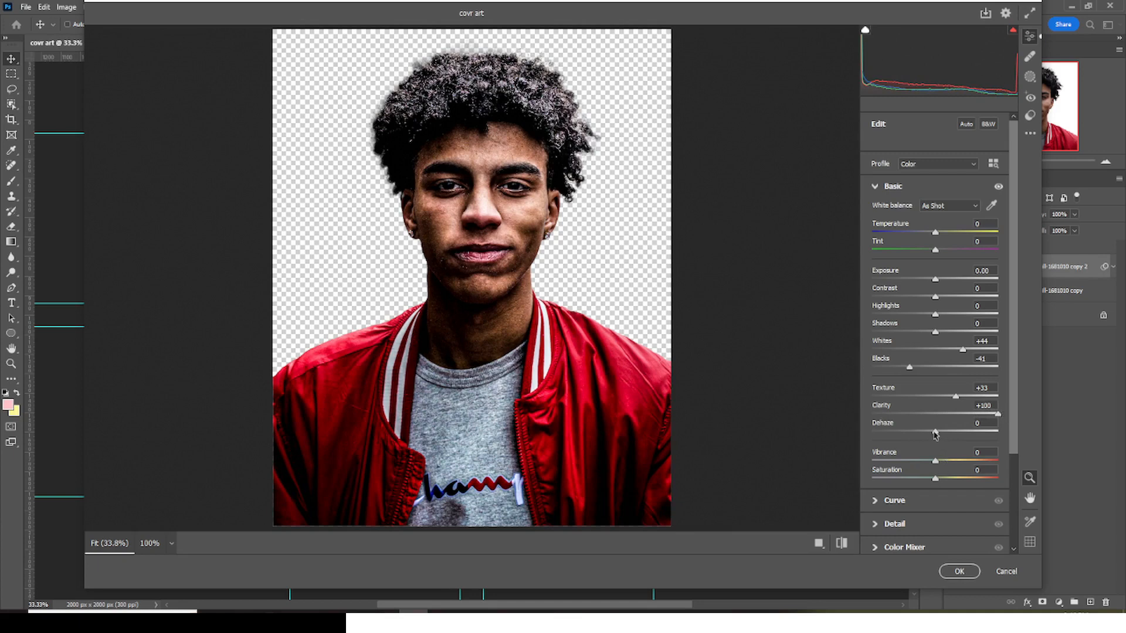
pyautogui.moveTo(937, 434); pyautogui.dragTo(950, 434)
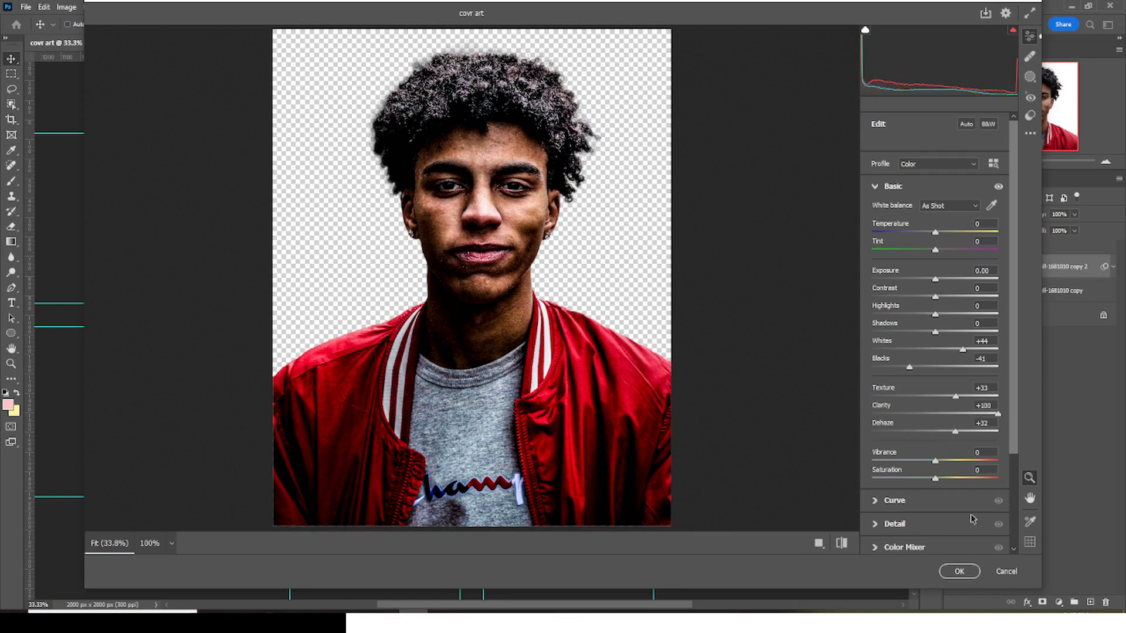
# - Set both Vibrance and Saturation to -100 and apply the Camera Raw filter
pyautogui.scroll(-3, 1006, 382)
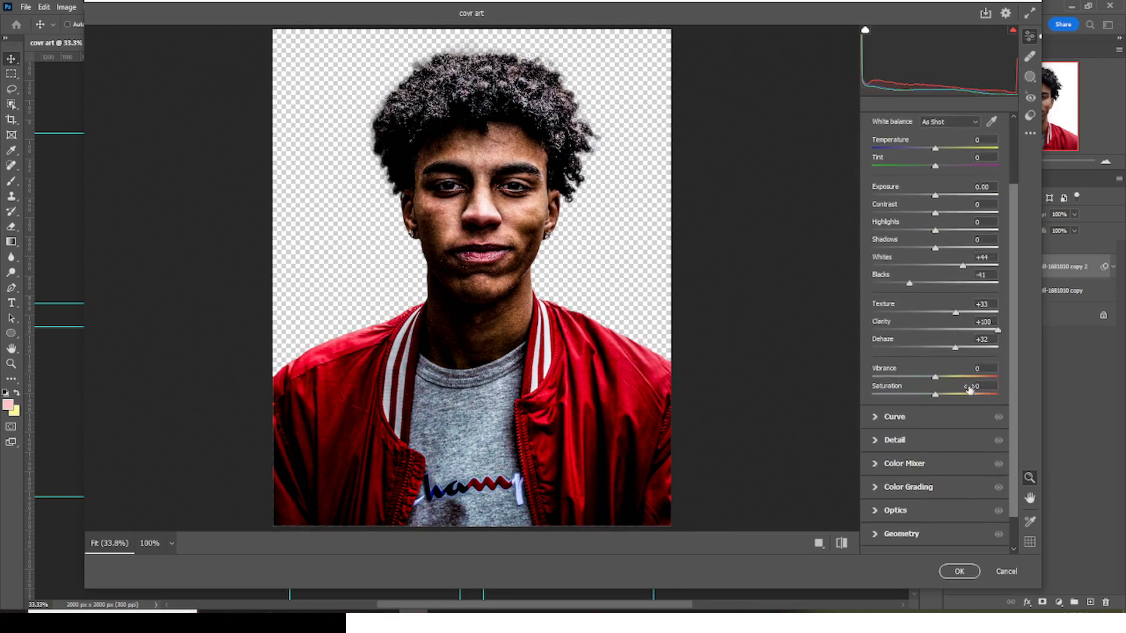
pyautogui.moveTo(934, 377); pyautogui.dragTo(841, 385)
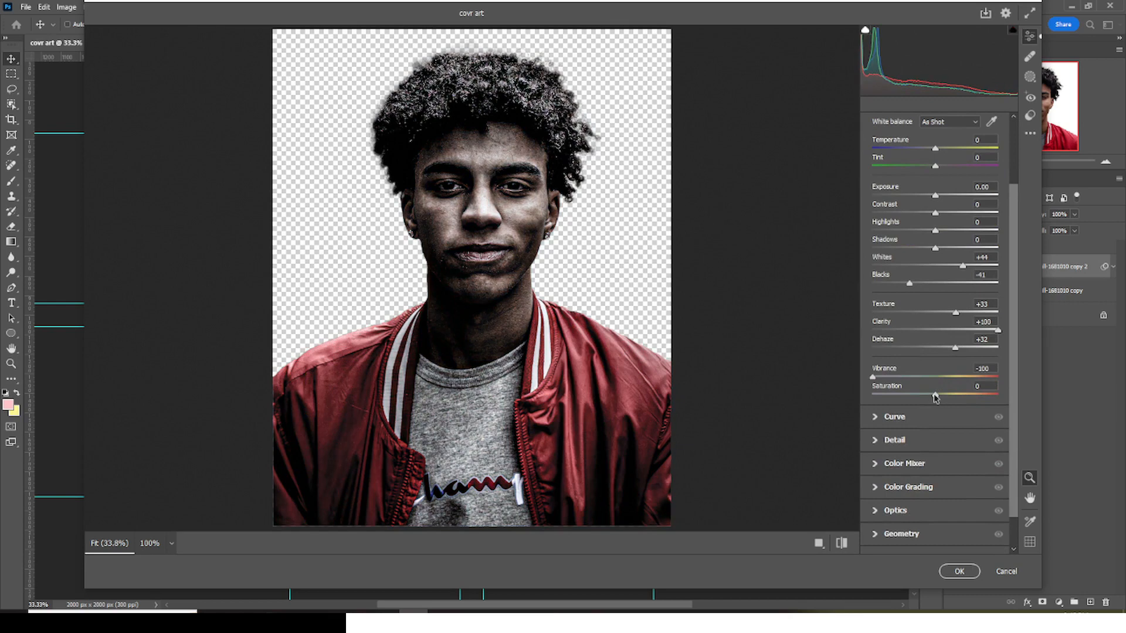
pyautogui.moveTo(935, 396); pyautogui.dragTo(865, 397)
pyautogui.scroll(-2, 890, 347)
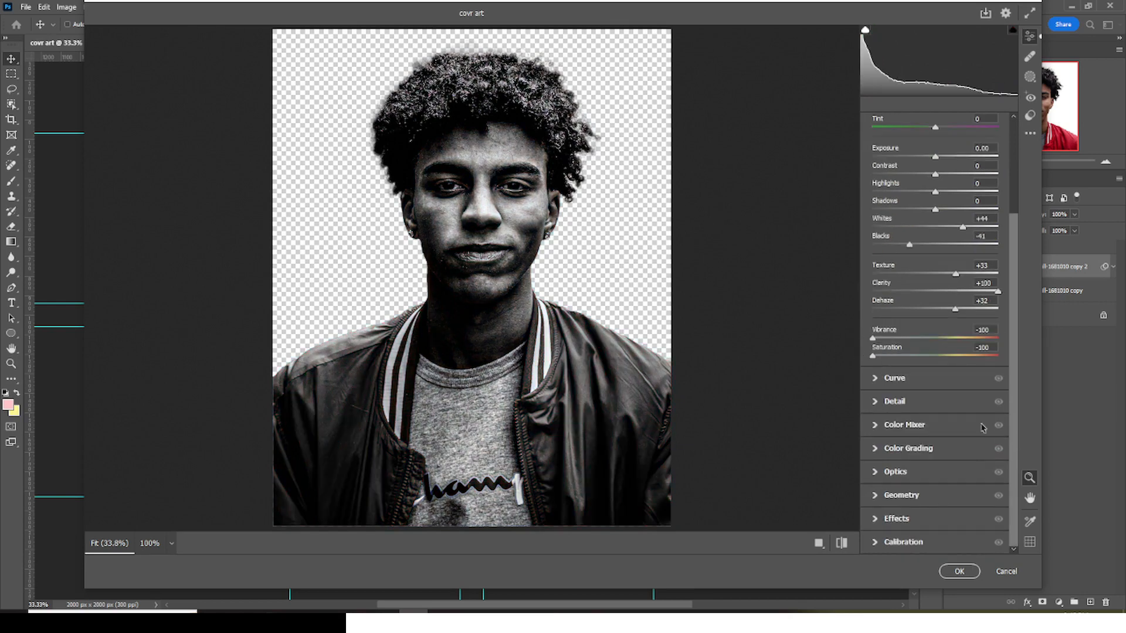
pyautogui.click(958, 571)
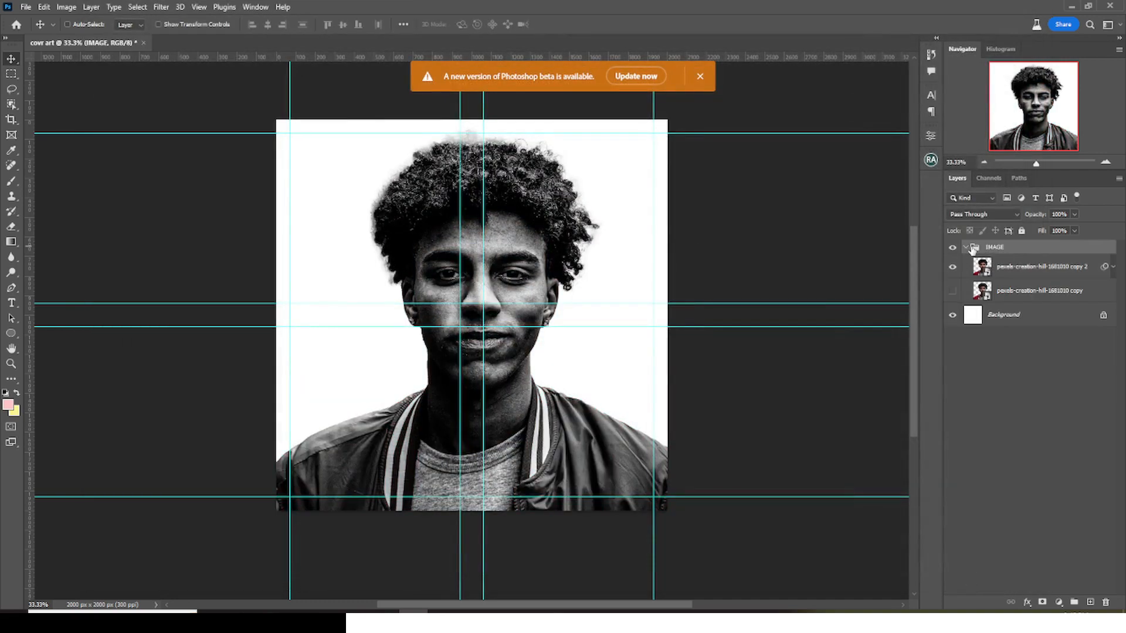
# - Collapse the IMAGE group and place the NicePng cracks texture above it, scaled down over the face
pyautogui.click(966, 248)
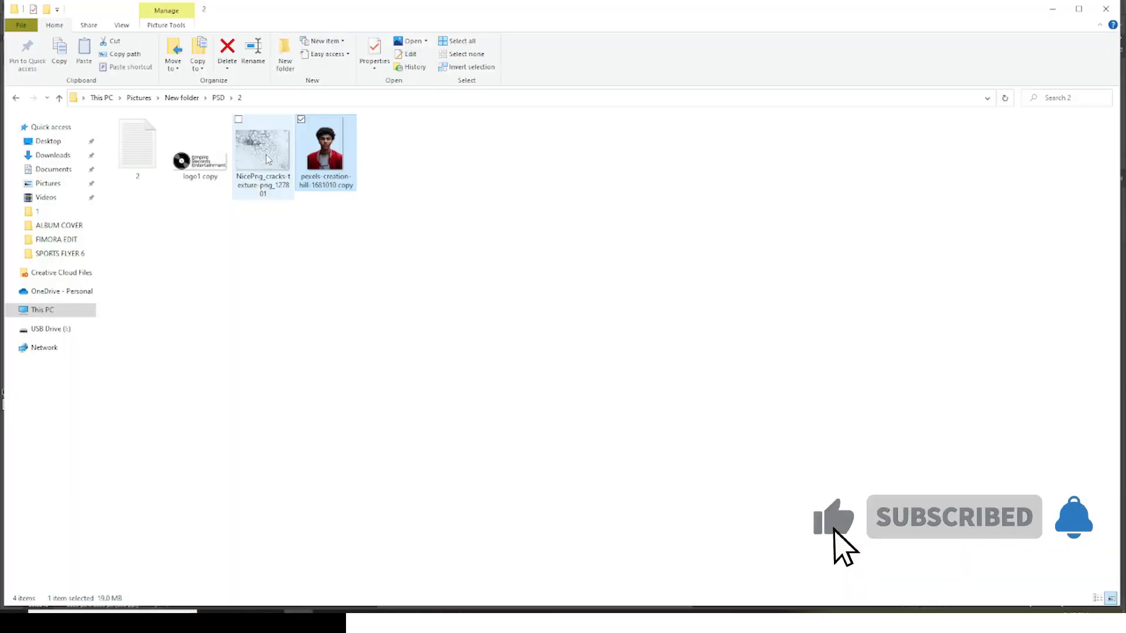
pyautogui.moveTo(266, 160); pyautogui.dragTo(490, 354)
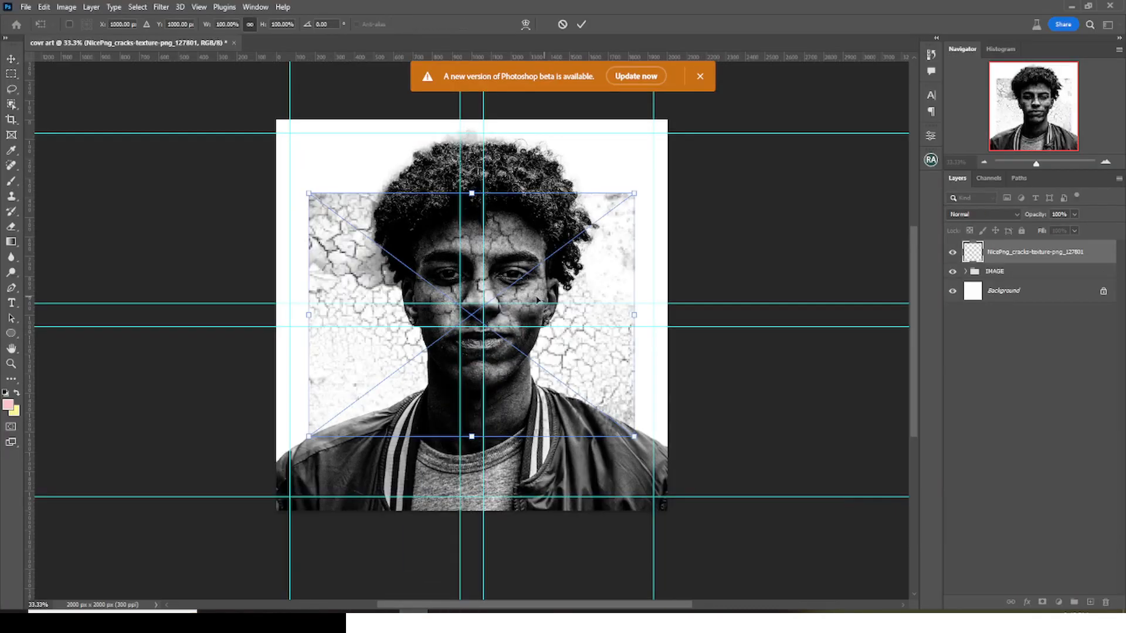
pyautogui.moveTo(545, 268); pyautogui.dragTo(580, 304)
pyautogui.moveTo(683, 436); pyautogui.dragTo(581, 359)
pyautogui.press('Return')
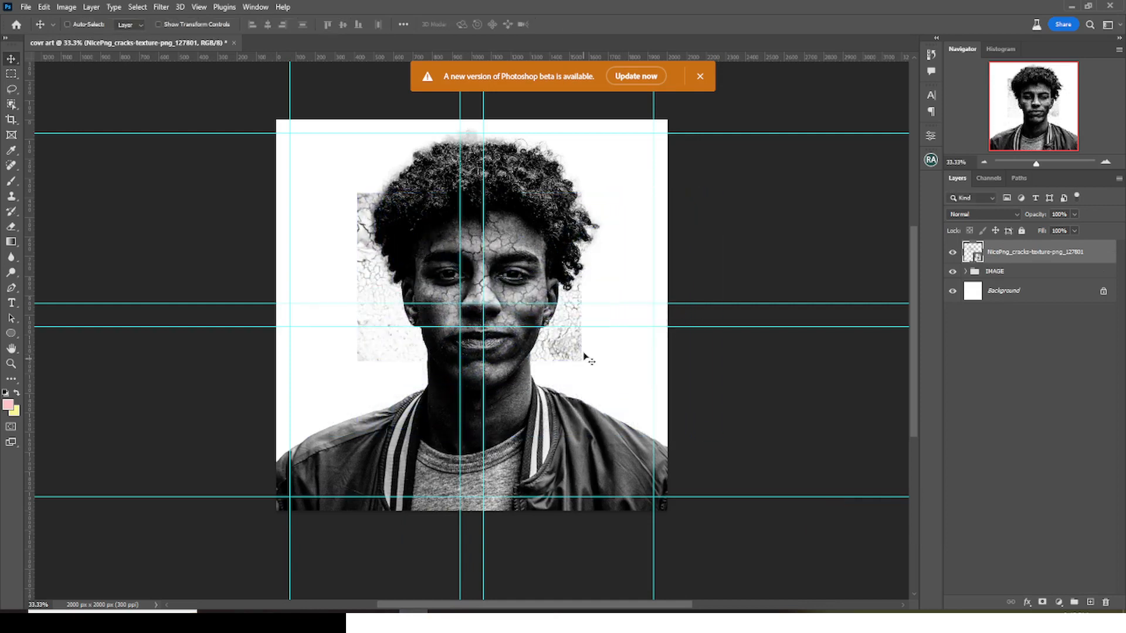
# - Reposition the cracks texture over the image-right half of the face, scaled to about 67% and rotated about 50°
pyautogui.moveTo(468, 269); pyautogui.dragTo(493, 276)
pyautogui.moveTo(528, 294); pyautogui.dragTo(533, 269)
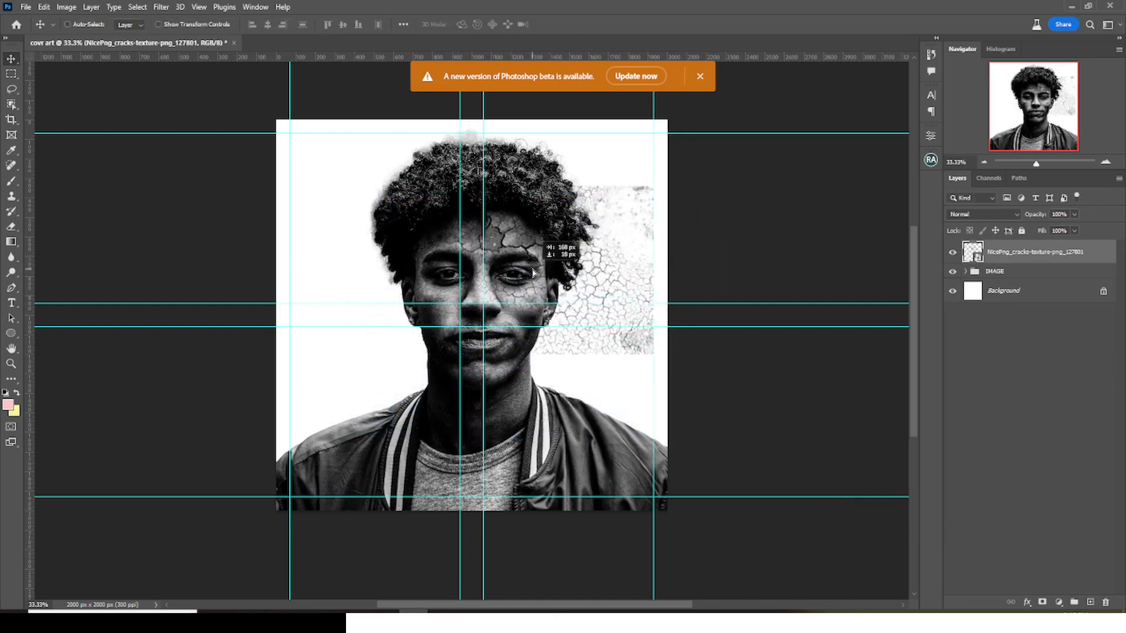
pyautogui.hotkey('ctrl', 't')
pyautogui.moveTo(653, 353); pyautogui.dragTo(625, 332)
pyautogui.moveTo(514, 290); pyautogui.dragTo(526, 300)
pyautogui.moveTo(636, 338); pyautogui.dragTo(656, 356)
pyautogui.moveTo(666, 363); pyautogui.dragTo(574, 419)
pyautogui.moveTo(612, 256); pyautogui.dragTo(563, 275)
pyautogui.moveTo(633, 274); pyautogui.dragTo(633, 289)
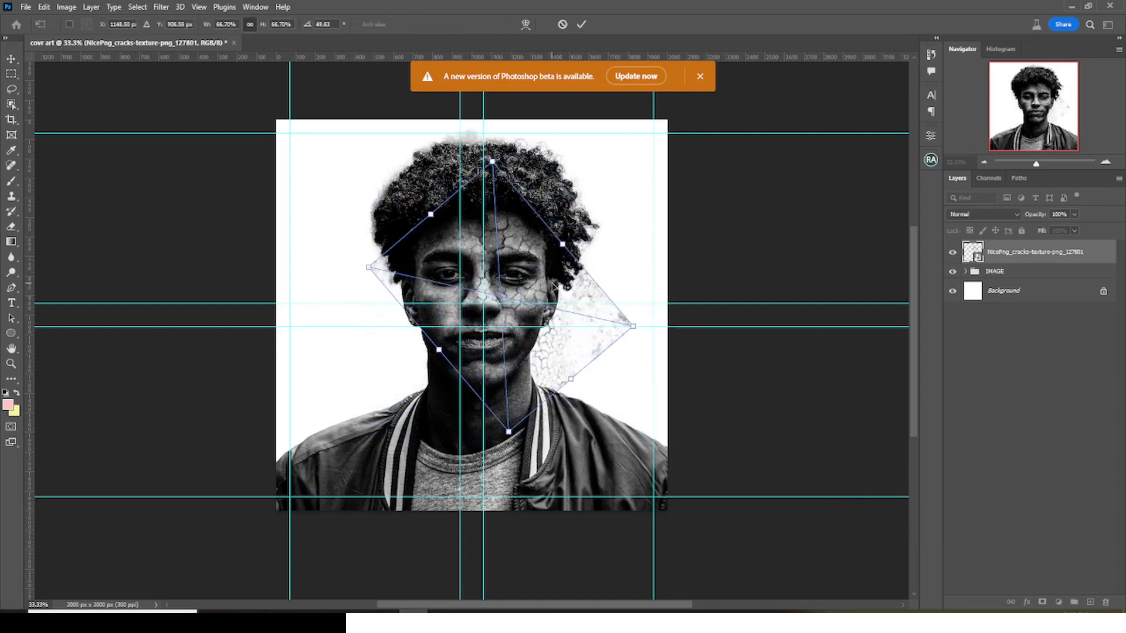
pyautogui.press('Return')
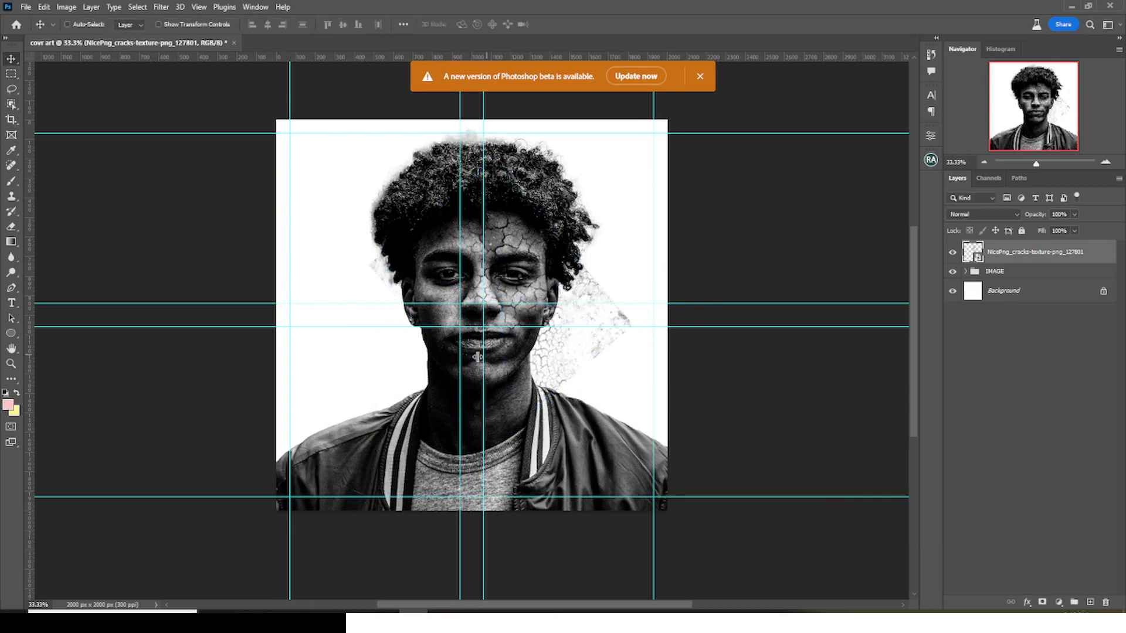
# - Set the cracks texture's blend mode to Darker Color and duplicate the layer
pyautogui.click(972, 216)
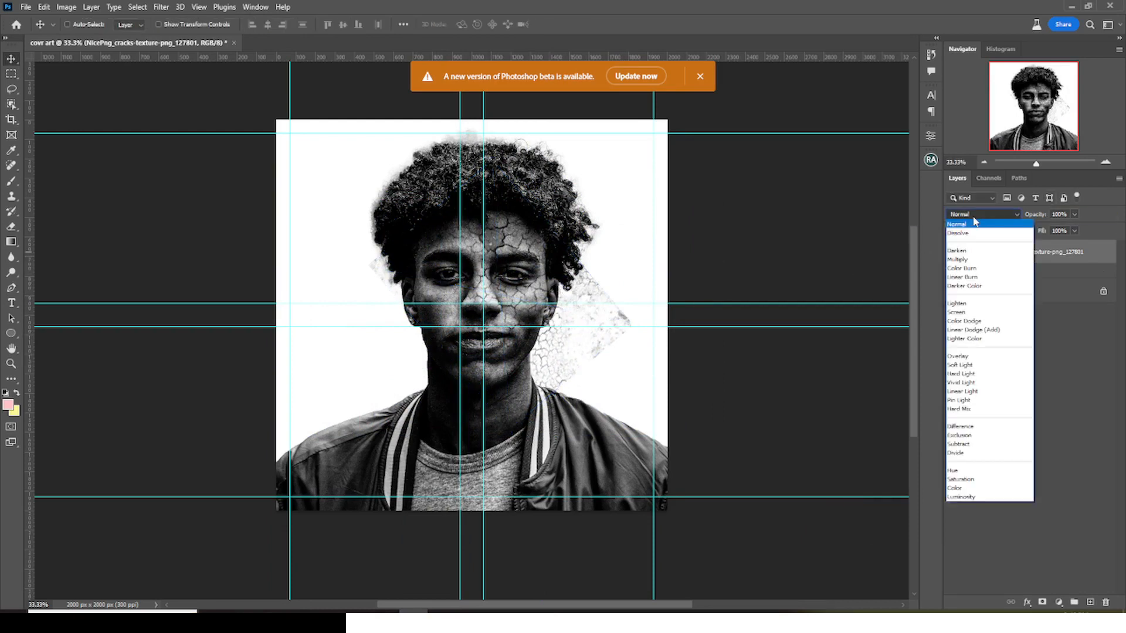
pyautogui.click(957, 287)
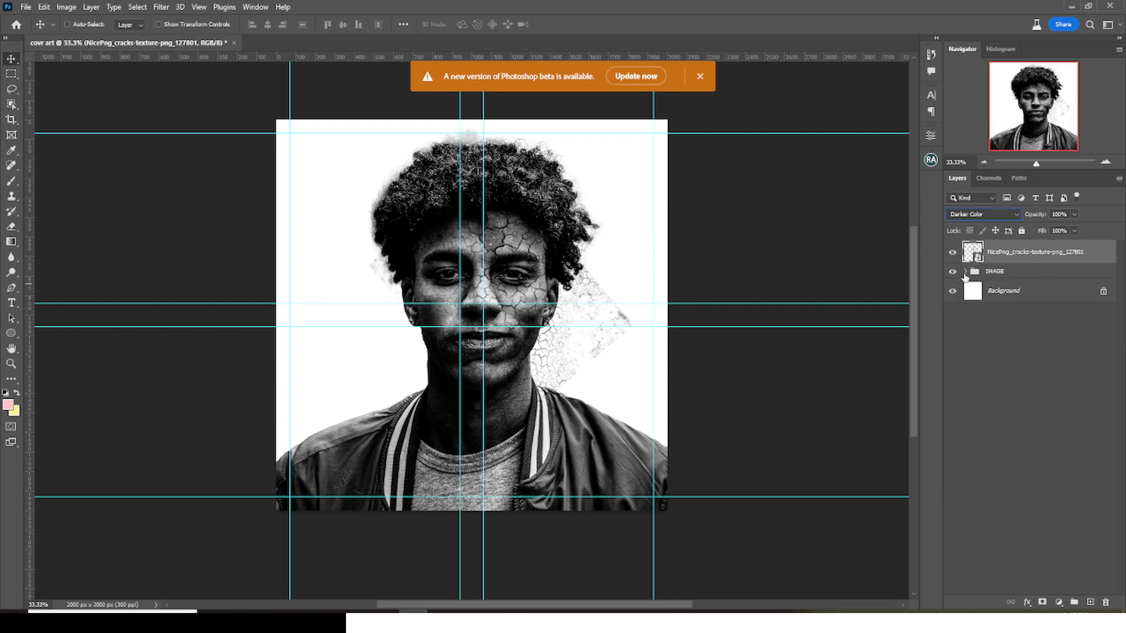
pyautogui.hotkey('ctrl', 'j')
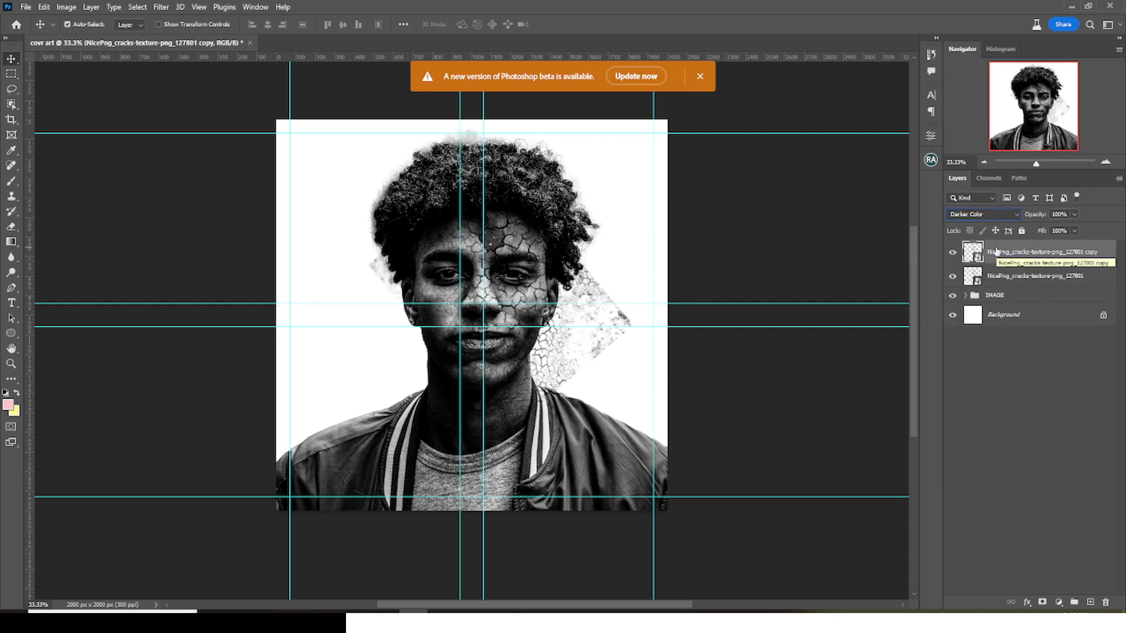
# - Group the two cracks texture layers and mask the group to the portrait's outline
pyautogui.keyDown('shift'); pyautogui.click(1000, 272); pyautogui.keyUp('shift')
pyautogui.hotkey('ctrl', 'g')
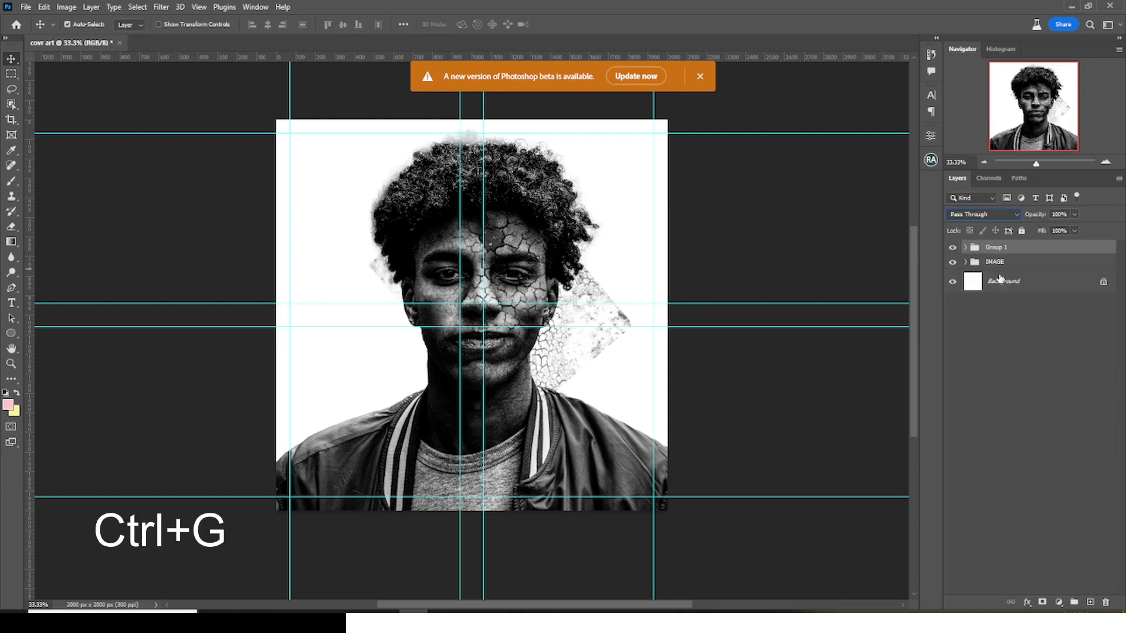
pyautogui.click(965, 262)
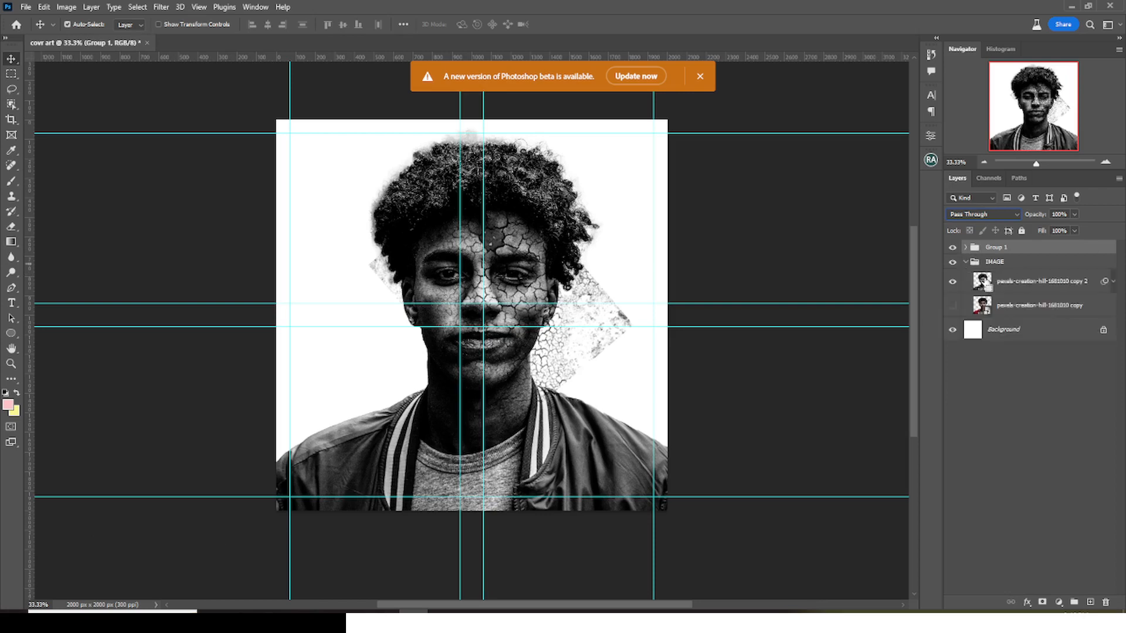
pyautogui.keyDown('ctrl'); pyautogui.click(982, 282); pyautogui.keyUp('ctrl')
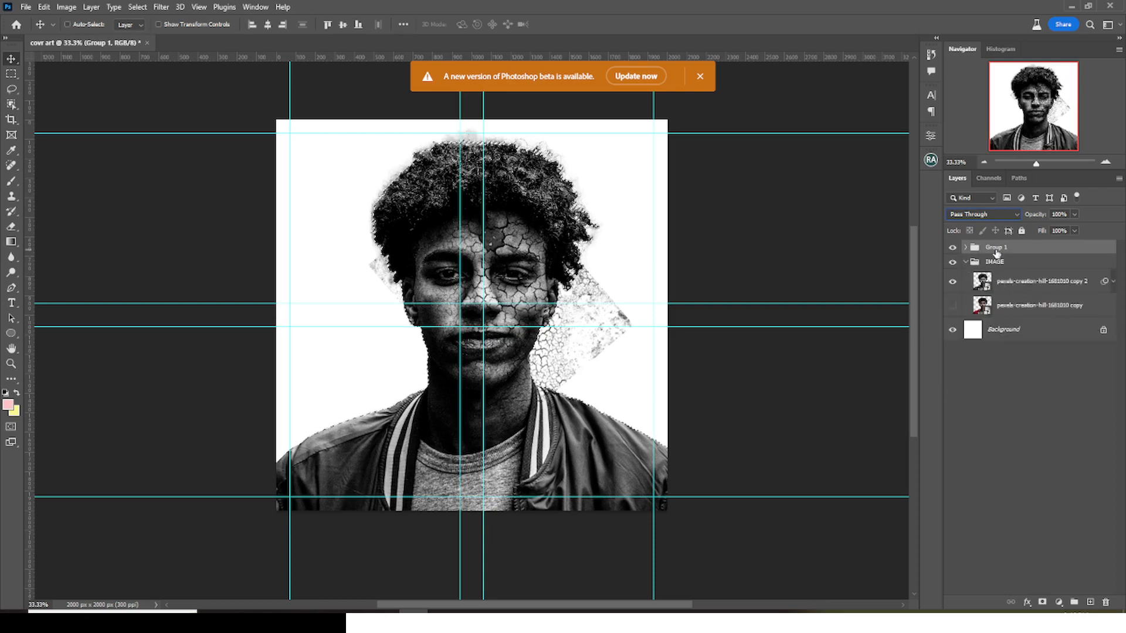
pyautogui.click(1041, 602)
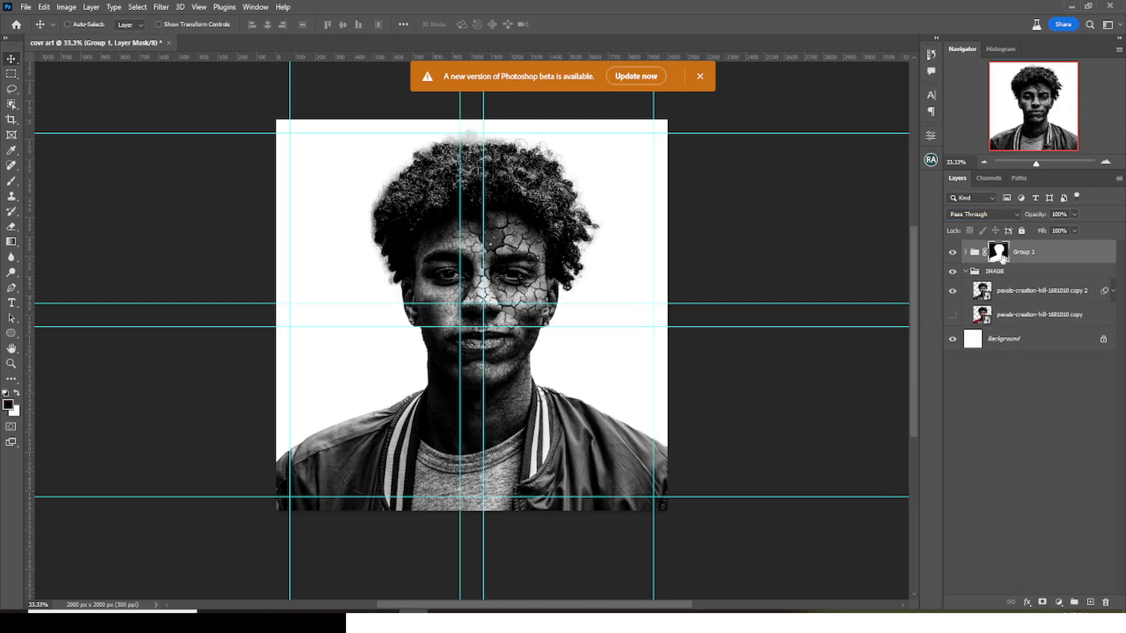
# - Collapse the IMAGE group, add a new empty layer at the top of the stack, and rename Group 1 to "crack"
pyautogui.click(965, 272)
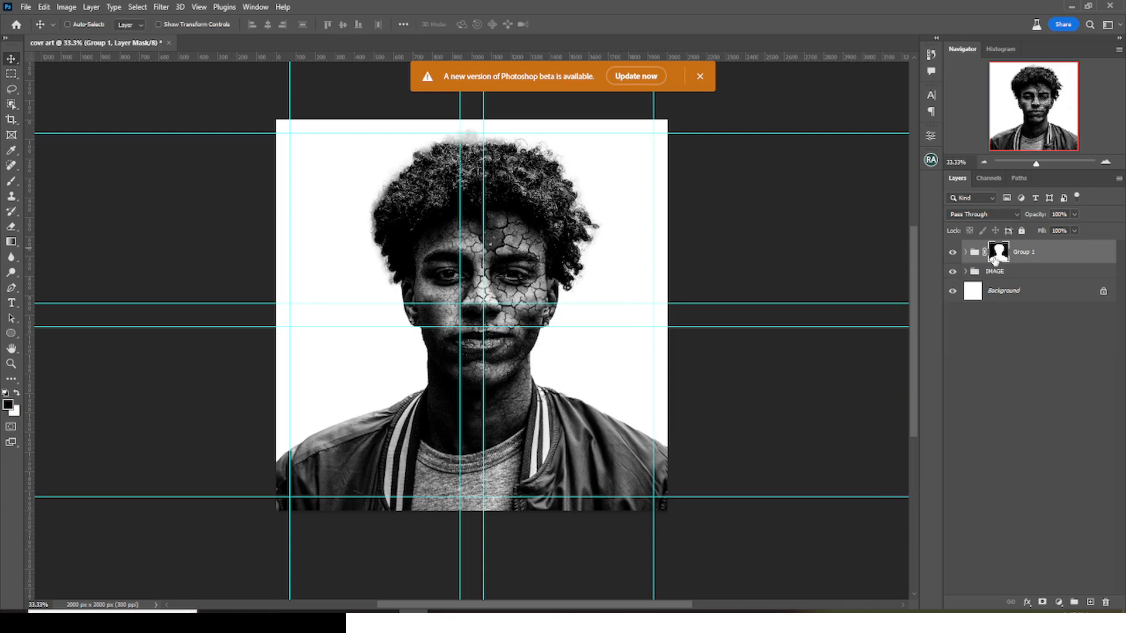
pyautogui.click(978, 264)
pyautogui.click(1089, 602)
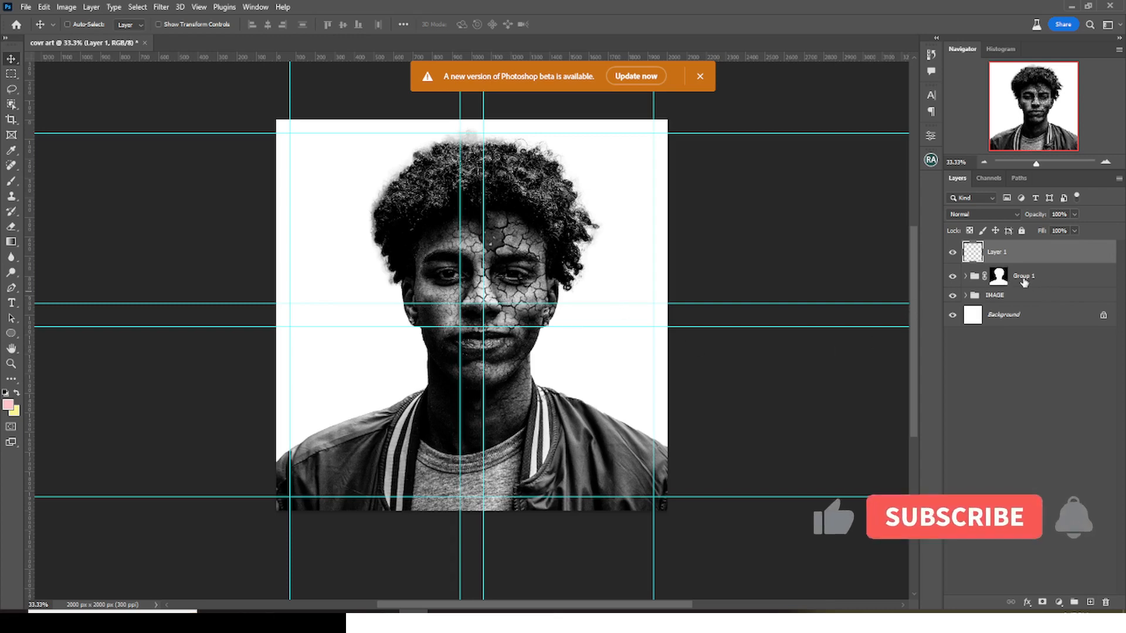
pyautogui.doubleClick(1023, 276)
pyautogui.write('crack')
pyautogui.press('Return')
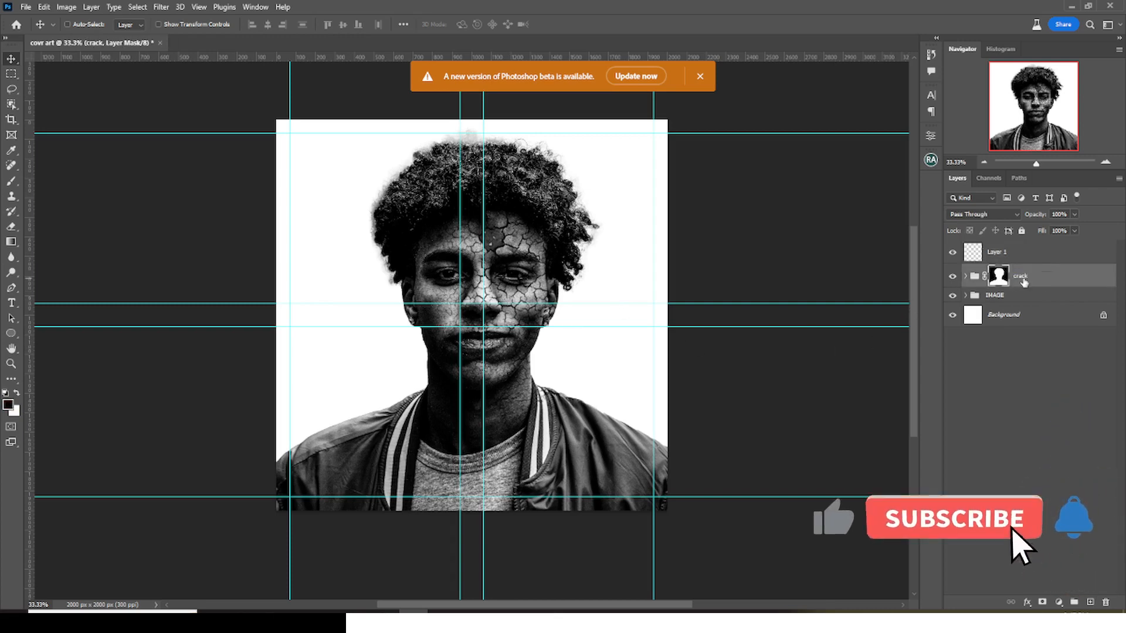
# - Select the new empty layer for brush painting and set the foreground color to black
pyautogui.click(1001, 252)
pyautogui.press('b')
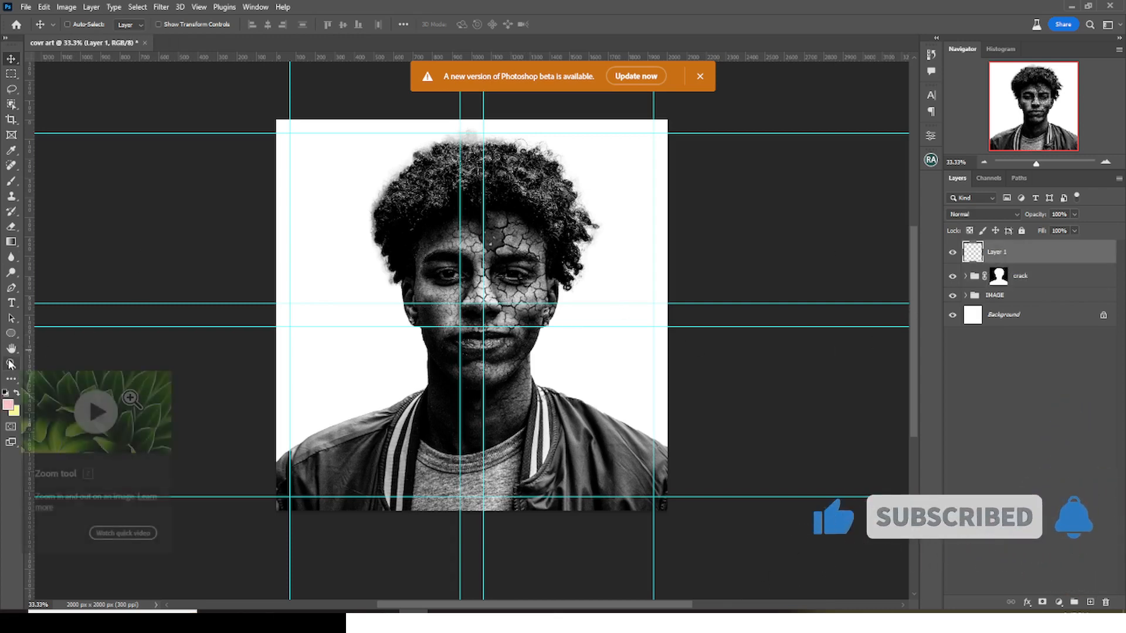
pyautogui.click(11, 405)
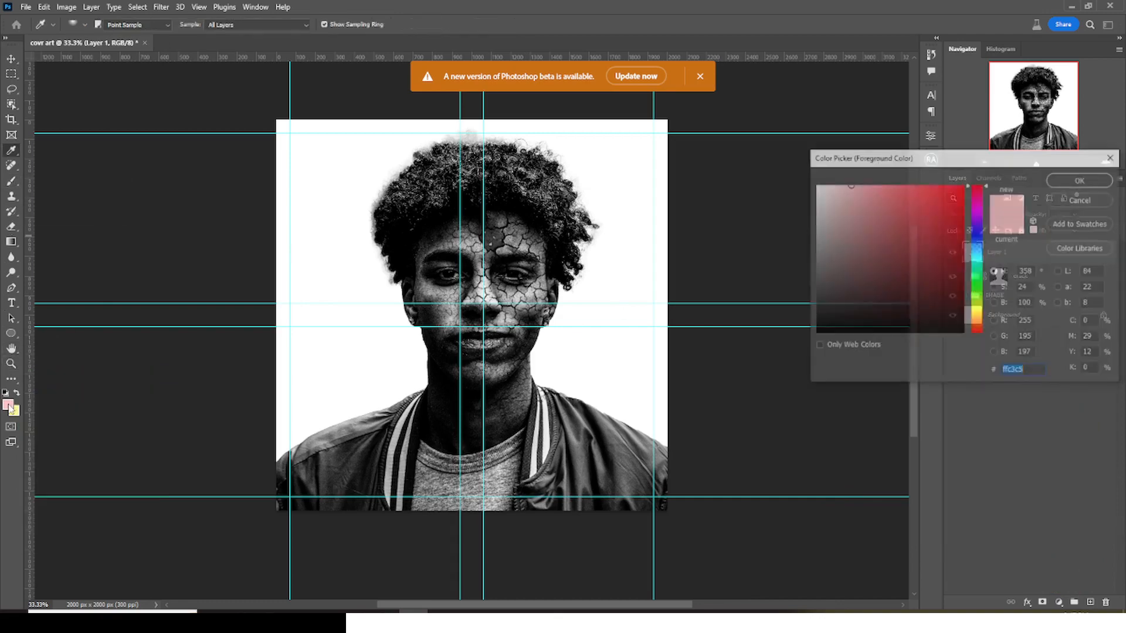
pyautogui.click(830, 327)
pyautogui.click(1080, 181)
# - Reduce the brush to 9 px for fine black detail work over the cracked face
pyautogui.hotkey('ctrl', '+')
pyautogui.hotkey('ctrl', '+')
pyautogui.hotkey('ctrl', '+')
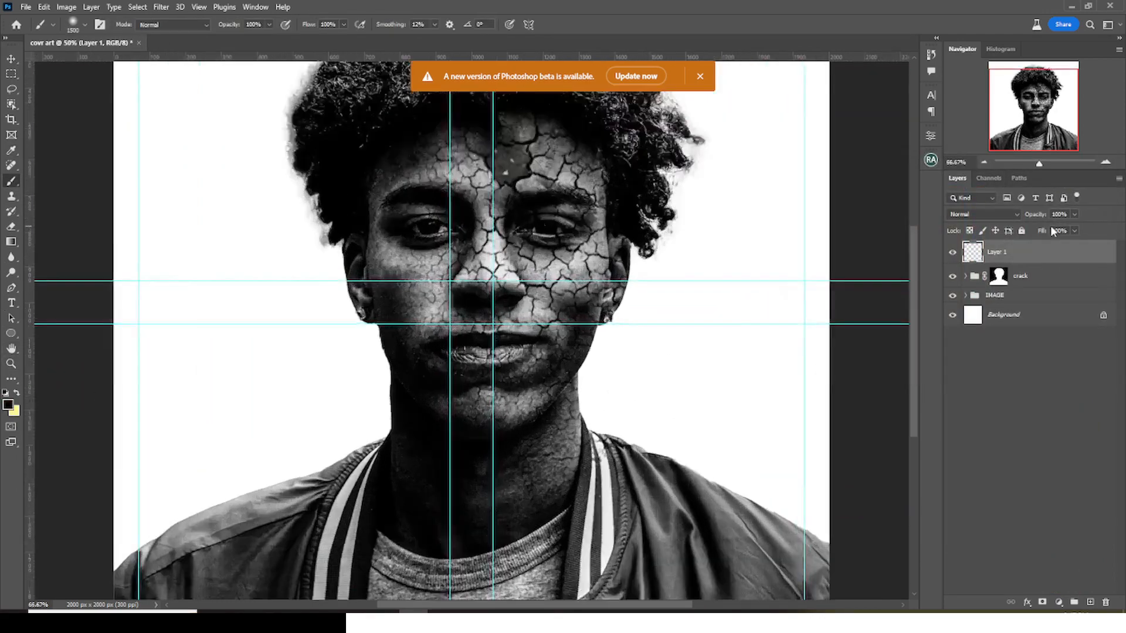
pyautogui.press('[')
pyautogui.press('[')
pyautogui.press('[')
pyautogui.press('[')
pyautogui.press('[')
pyautogui.press('[')
pyautogui.press('[')
pyautogui.press('[')
pyautogui.press('[')
pyautogui.press('[')
pyautogui.press('[')
pyautogui.press('[')
pyautogui.press('[')
pyautogui.press('[')
pyautogui.press('[')
pyautogui.press('[')
pyautogui.press('[')
pyautogui.press('[')
pyautogui.press('[')
pyautogui.press('[')
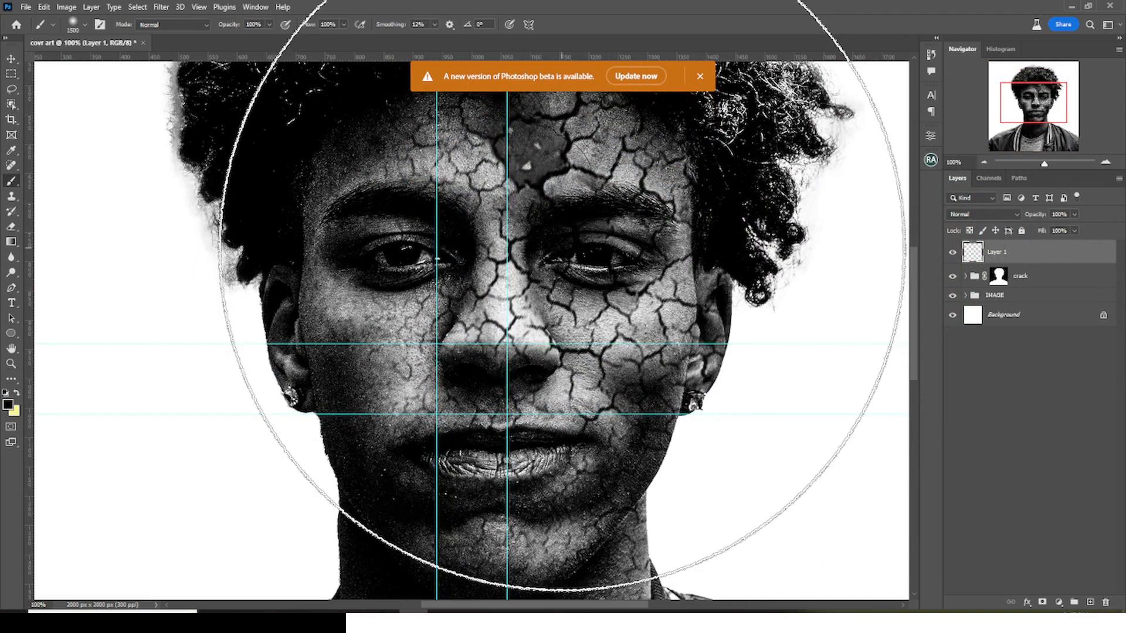
pyautogui.press('[')
pyautogui.press('[')
pyautogui.press('[')
pyautogui.press('[')
pyautogui.press('[')
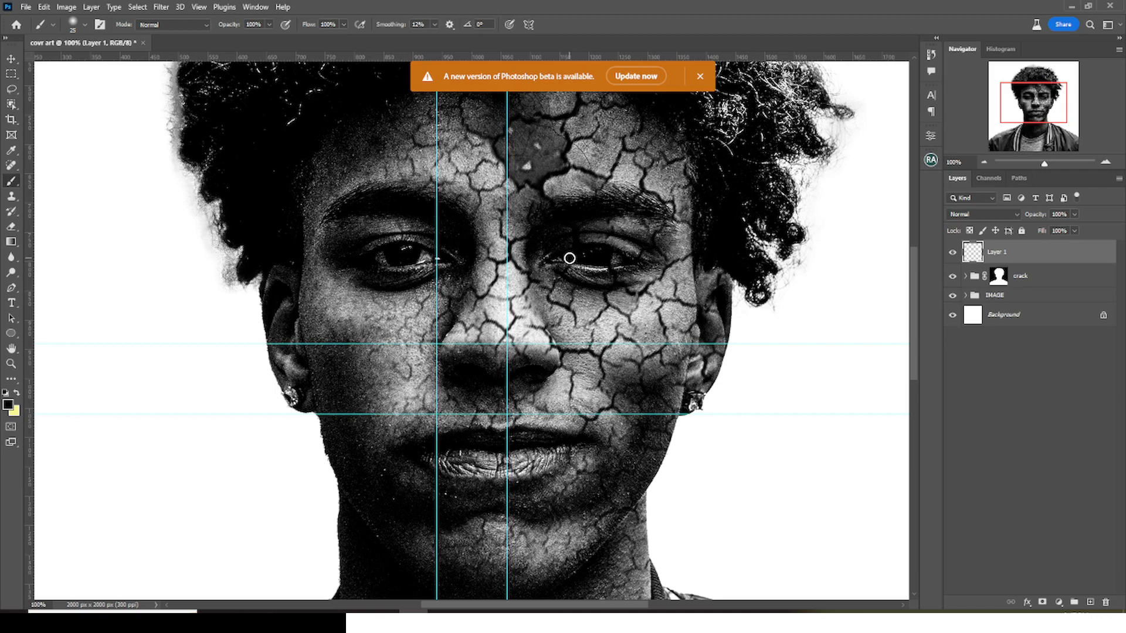
pyautogui.press('[')
pyautogui.press('[')
pyautogui.press('[')
pyautogui.hotkey('ctrl', '0')
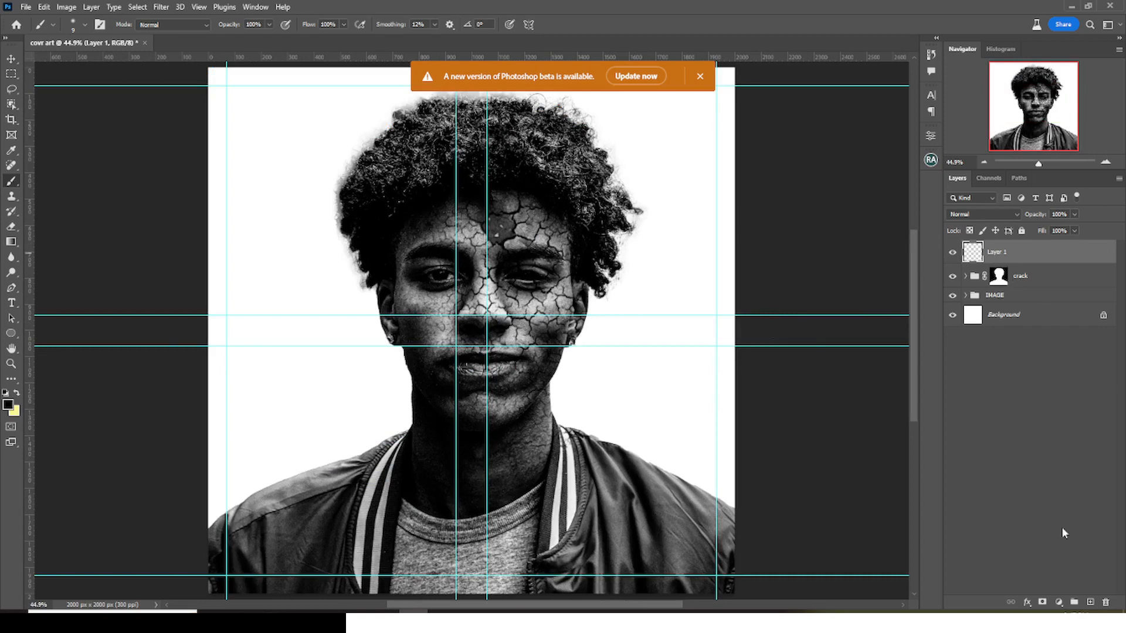
# - Add another layer and paint a large, soft white glow over the jacket shoulder on the image-right side
pyautogui.click(1088, 602)
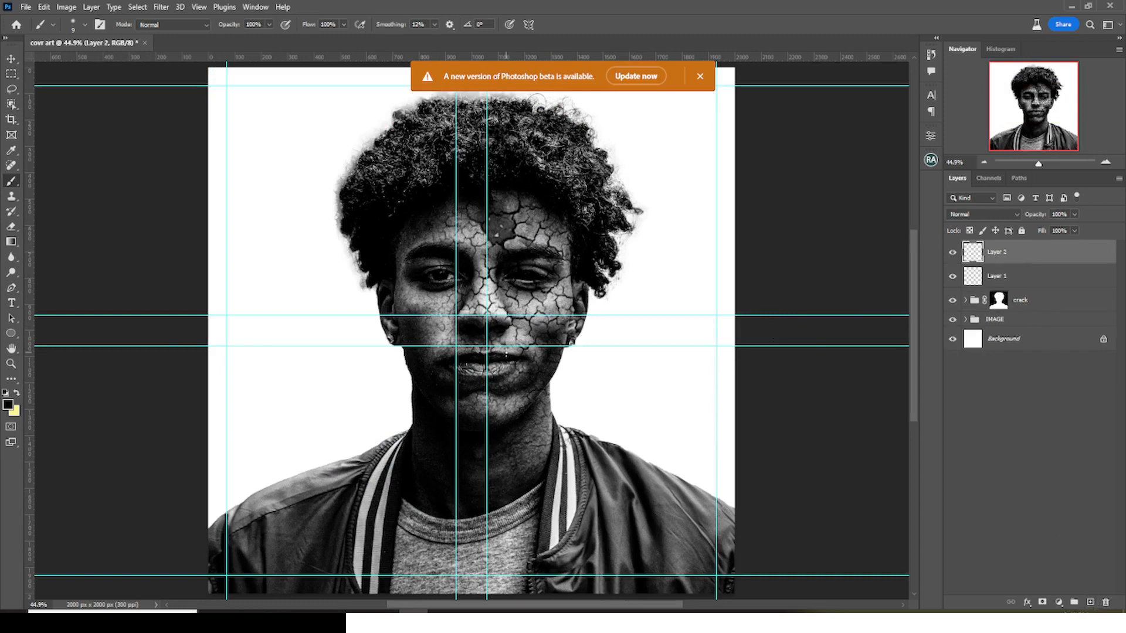
pyautogui.press(']')
pyautogui.press(']')
pyautogui.press(']')
pyautogui.press(']')
pyautogui.press(']')
pyautogui.press(']')
pyautogui.press(']')
pyautogui.press(']')
pyautogui.press(']')
pyautogui.press(']')
pyautogui.press(']')
pyautogui.press(']')
pyautogui.press(']')
pyautogui.press(']')
pyautogui.press(']')
pyautogui.press(']')
pyautogui.press(']')
pyautogui.press(']')
pyautogui.press(']')
pyautogui.press(']')
pyautogui.keyDown('alt'); pyautogui.click(672, 276); pyautogui.keyUp('alt')
pyautogui.press(']')
pyautogui.press(']')
pyautogui.press(']')
pyautogui.press(']')
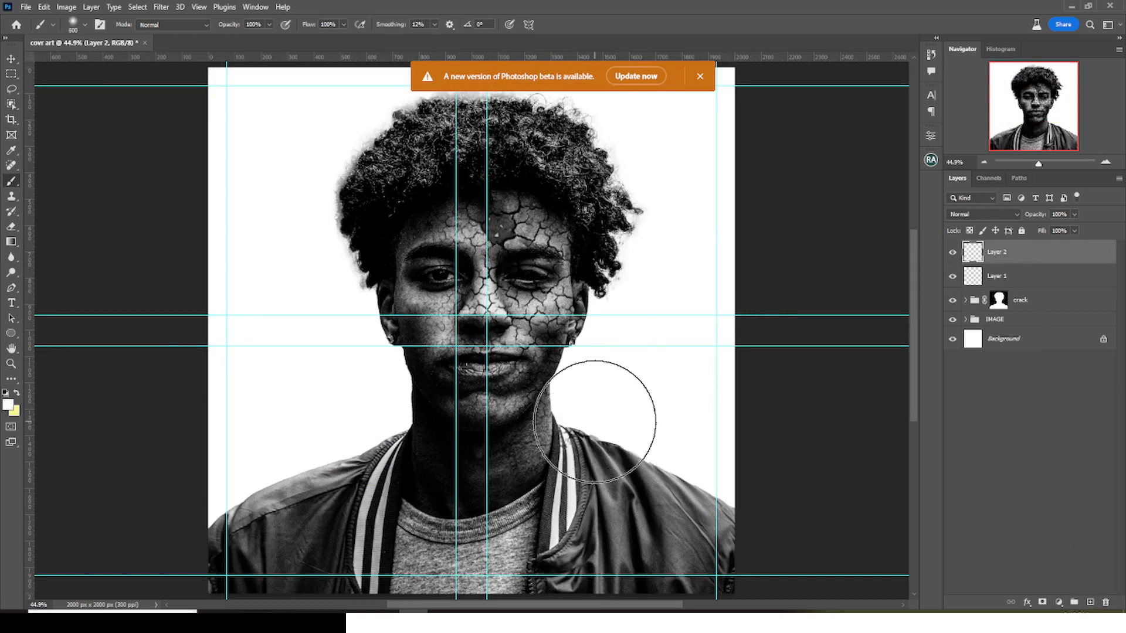
pyautogui.click(613, 427)
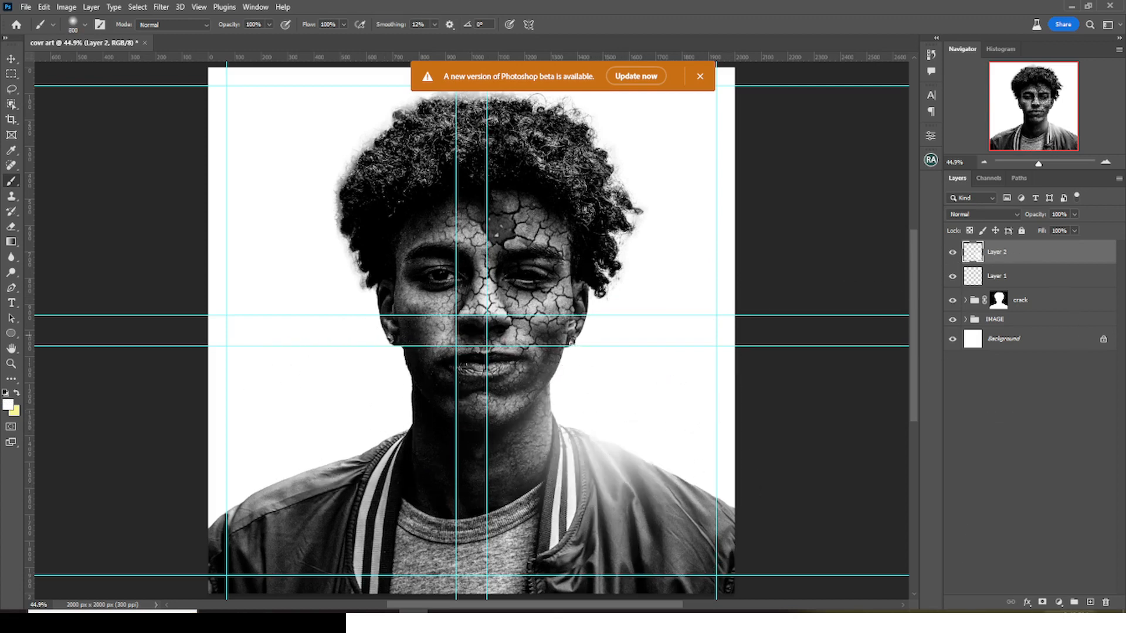
# - Add a third paint layer for the image-left shoulder glow, and group the three paint layers as "black n glow"
pyautogui.click(1090, 602)
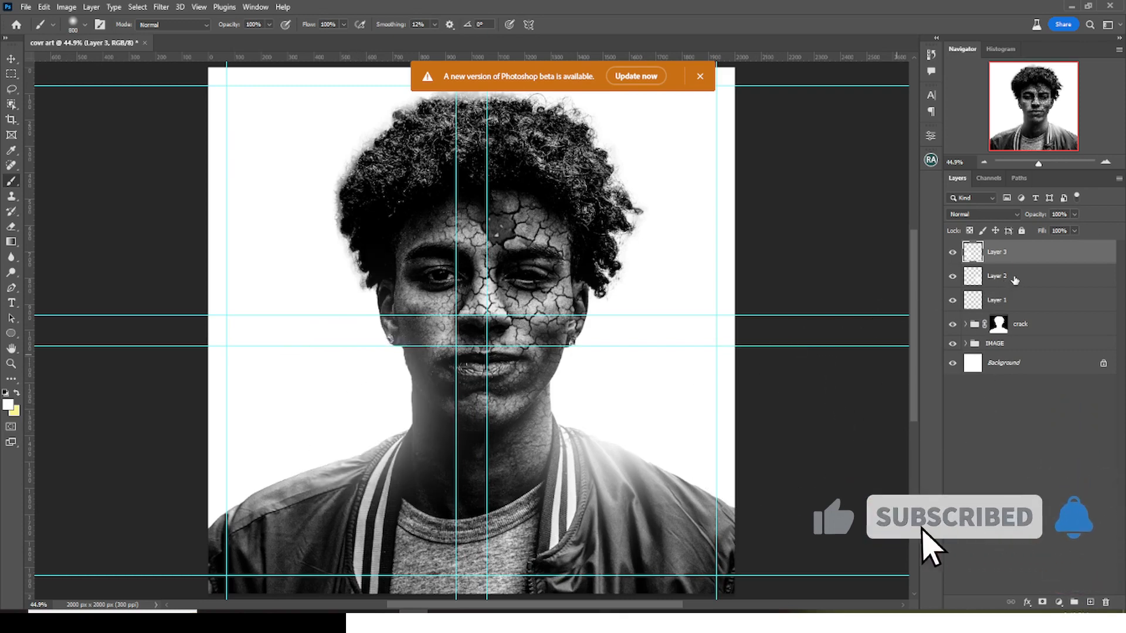
pyautogui.keyDown('shift'); pyautogui.click(1014, 305); pyautogui.keyUp('shift')
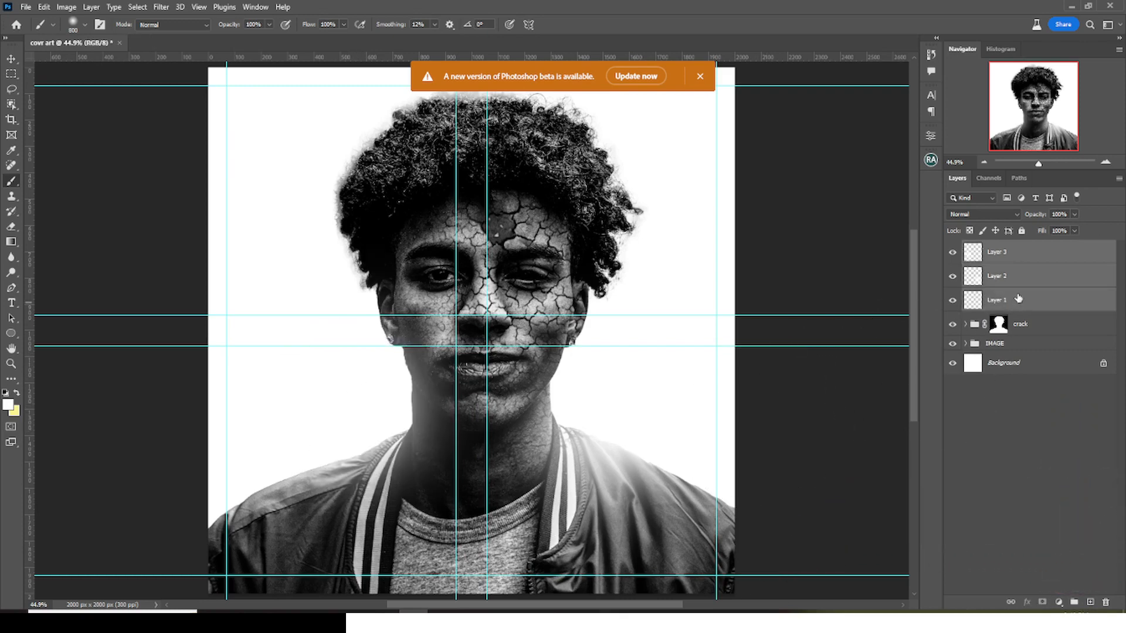
pyautogui.hotkey('ctrl', 'g')
pyautogui.doubleClick(994, 247)
pyautogui.write('black n abel')
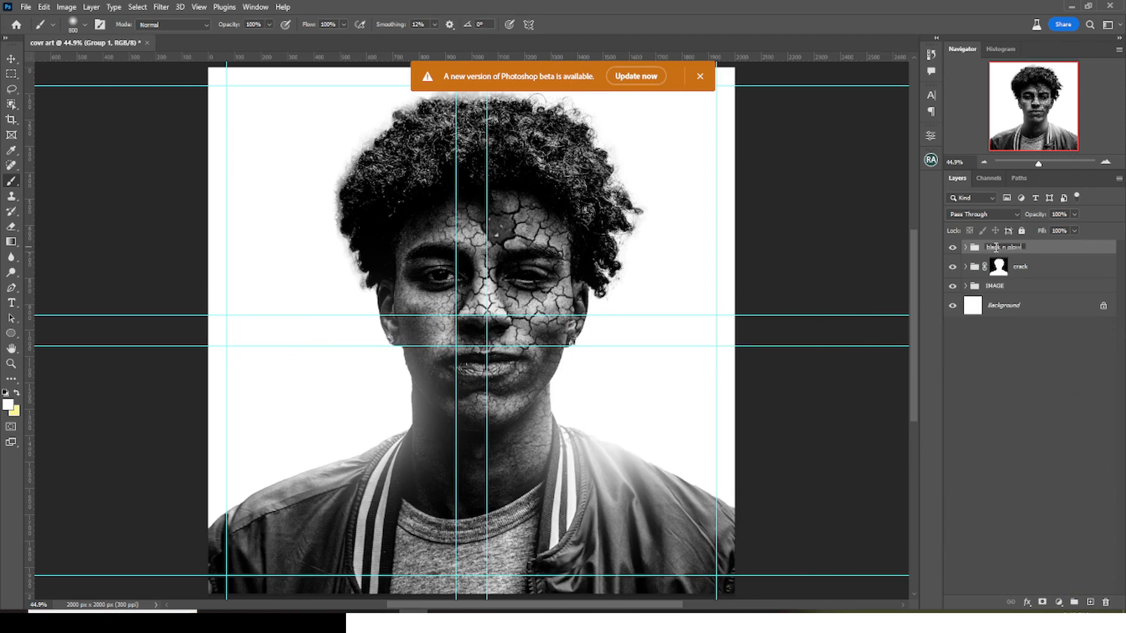
pyautogui.press('Return')
# - Copy the two-line title "Bro ken" from Notepad and place it as a text layer beside the face in Photoshop
pyautogui.press('t')
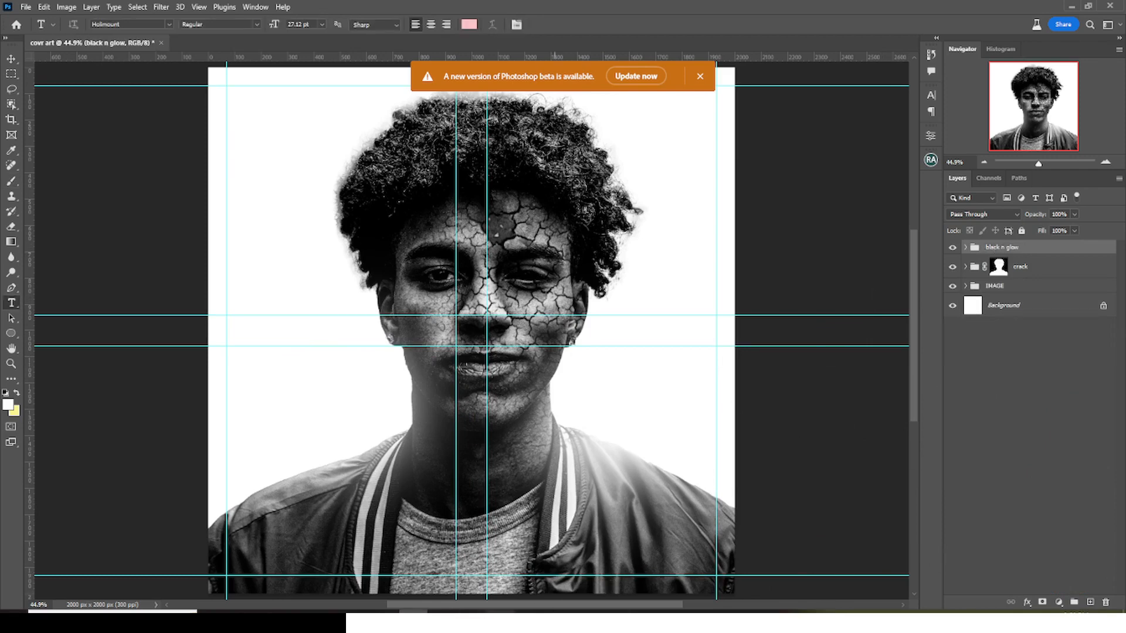
pyautogui.click(500, 623)
pyautogui.moveTo(705, 333); pyautogui.dragTo(664, 311)
pyautogui.hotkey('alt', 'Tab')
pyautogui.hotkey('alt', 'Tab')
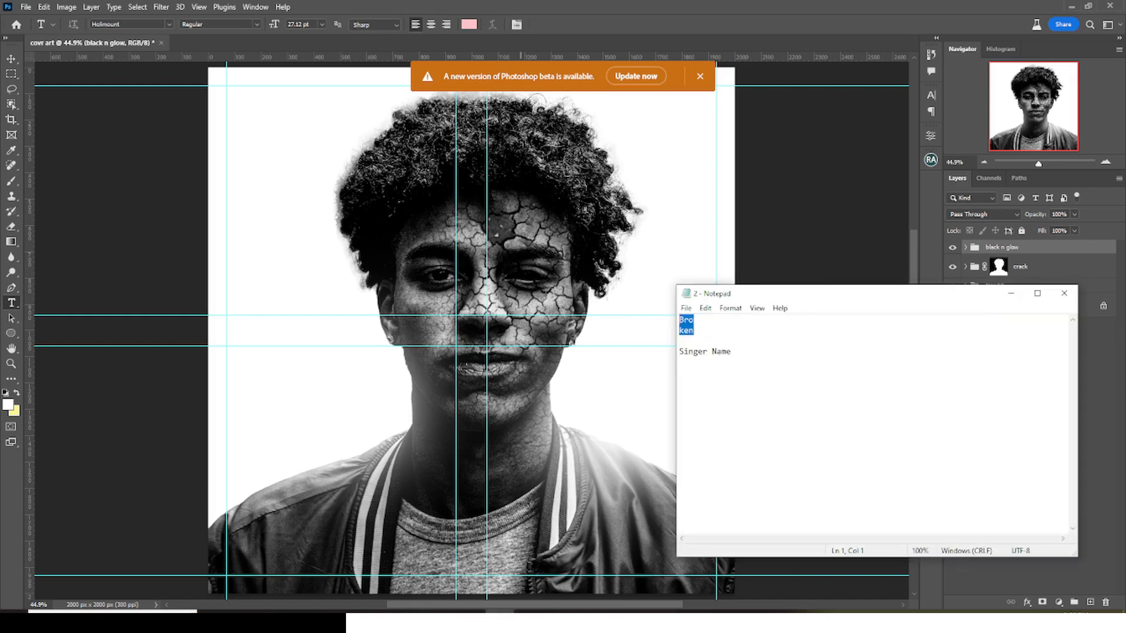
pyautogui.hotkey('alt', 'Tab')
pyautogui.click(268, 318)
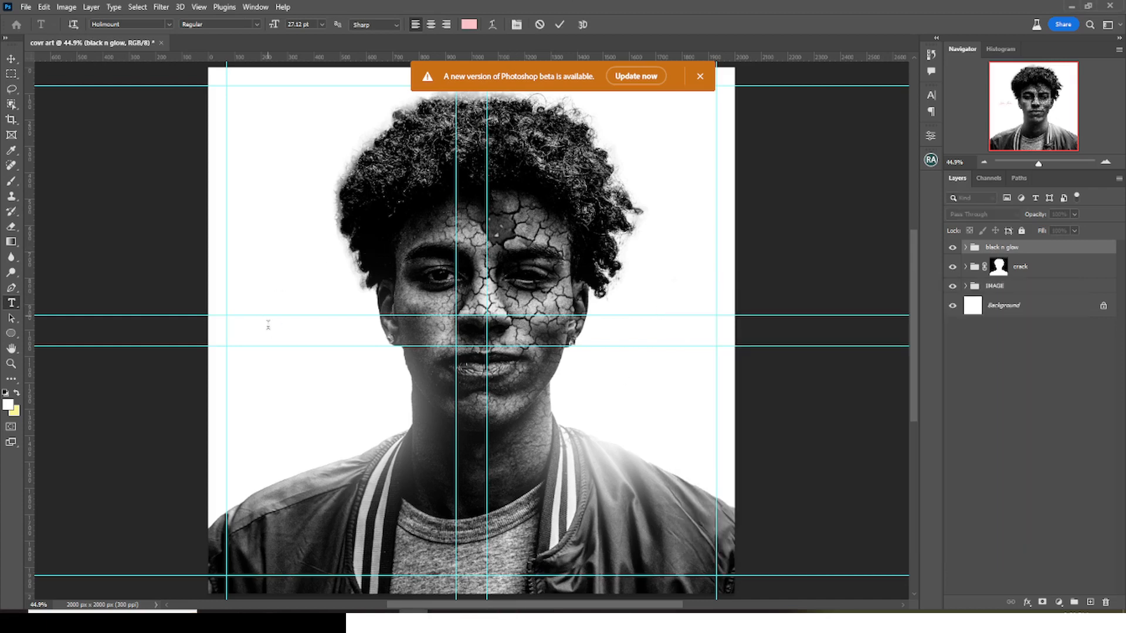
pyautogui.write('Bro ken')
pyautogui.hotkey('ctrl', 'Return')
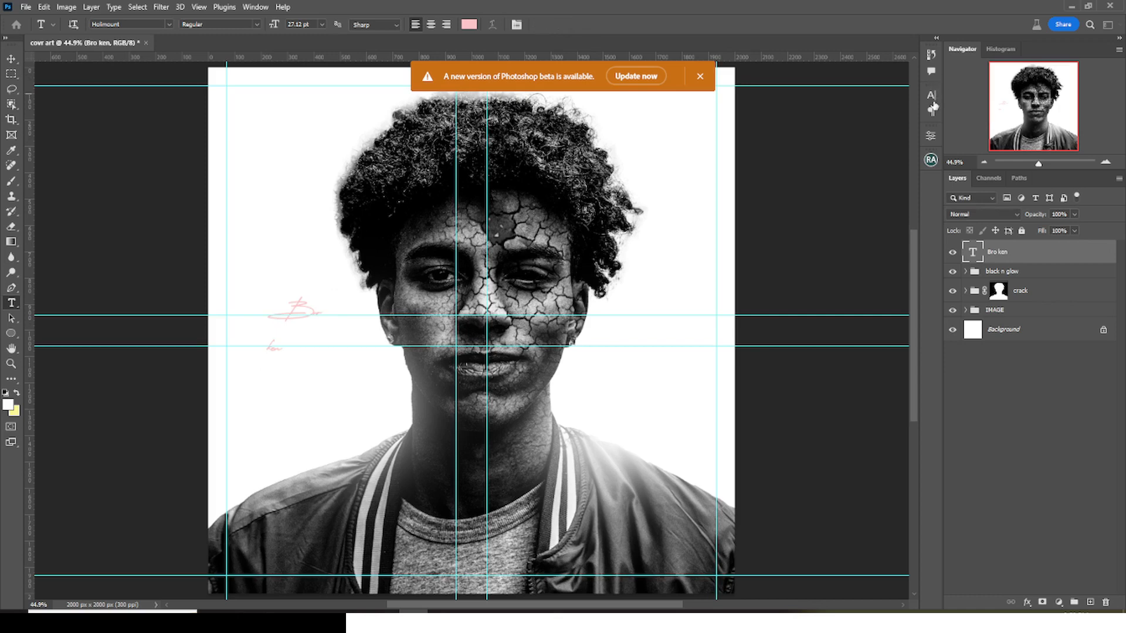
# - Set the "Bro ken" text's font to Luckiest Guy Regular
pyautogui.click(264, 7)
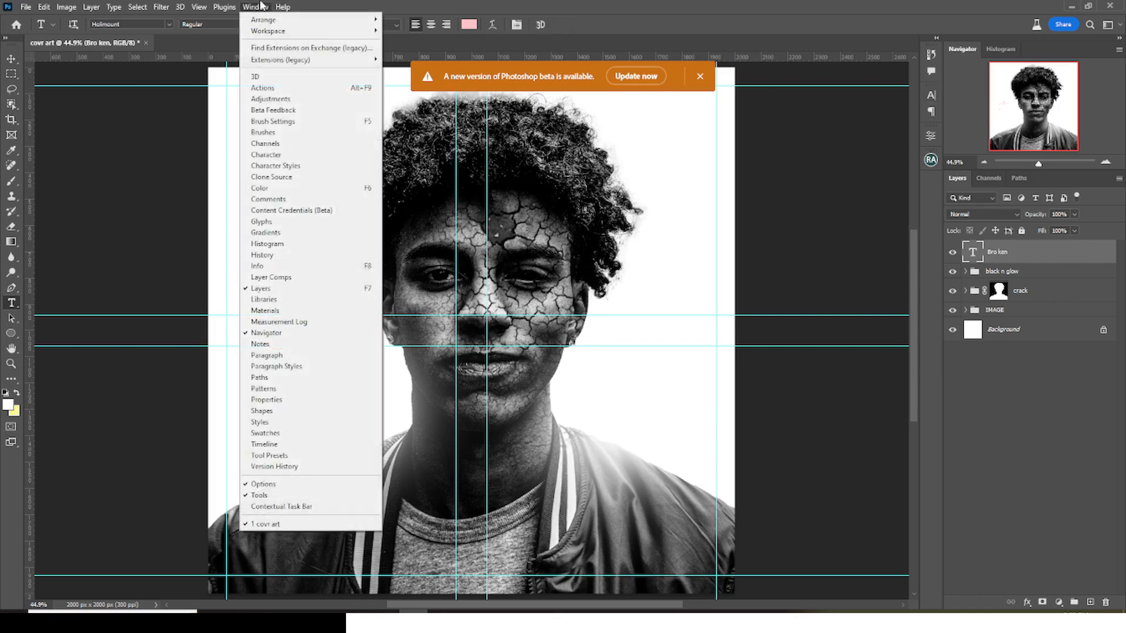
pyautogui.click(267, 154)
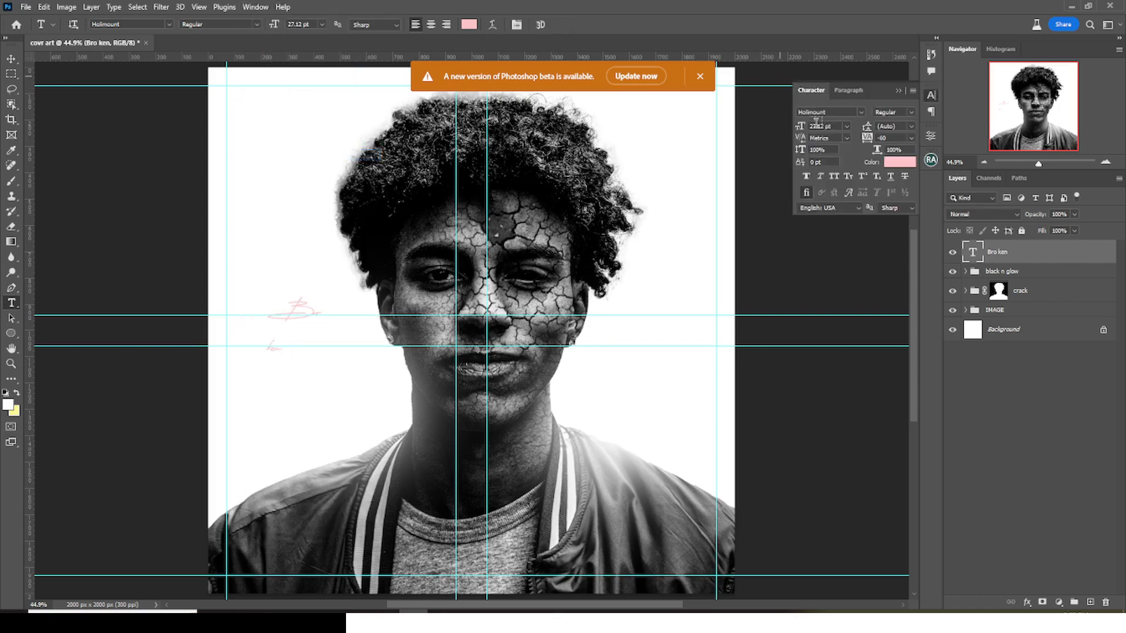
pyautogui.click(838, 114)
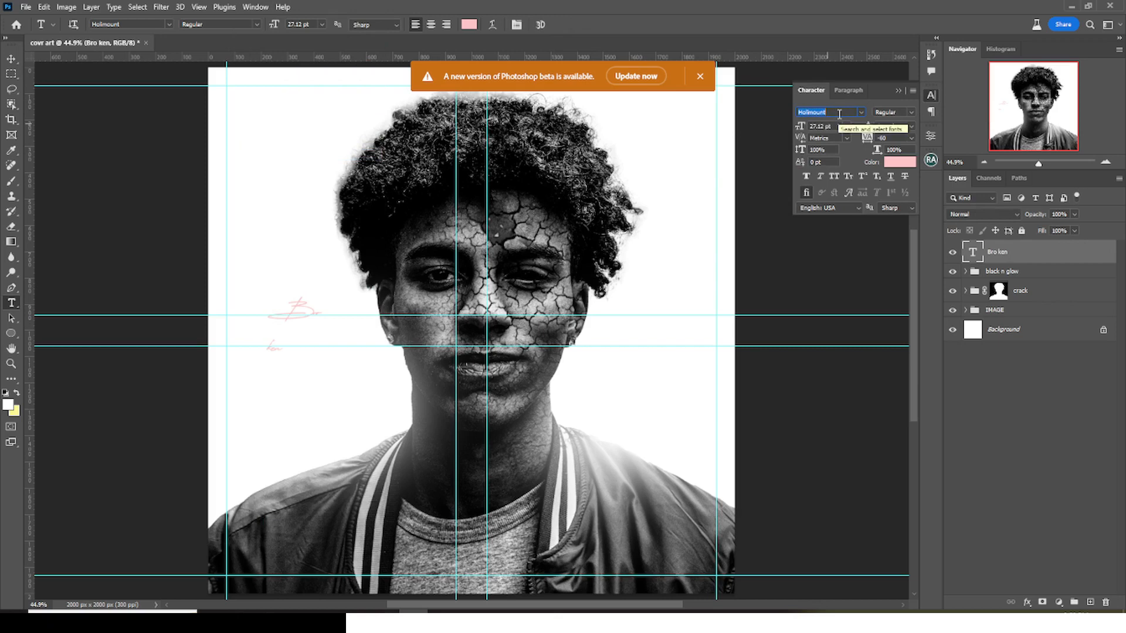
pyautogui.write('l')
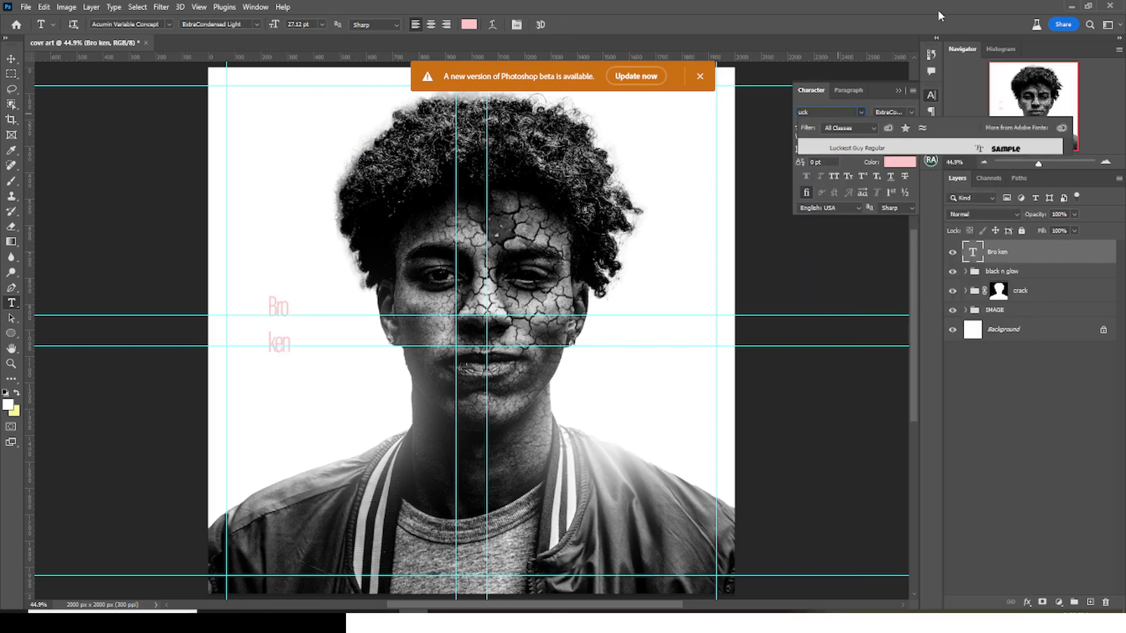
pyautogui.click(859, 144)
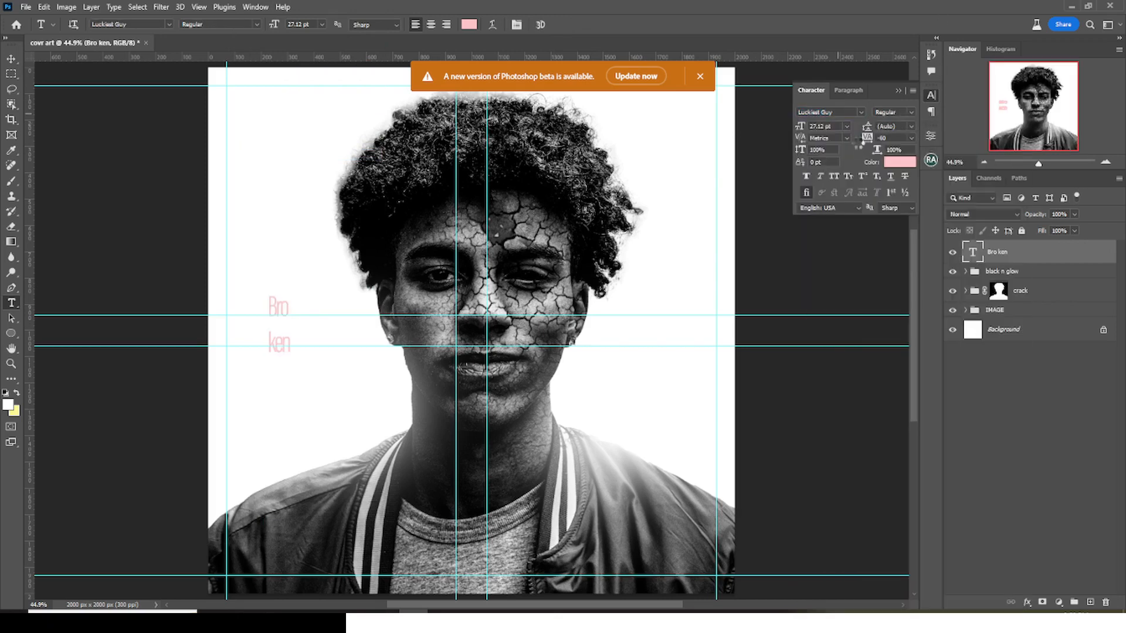
# - Change the "Bro ken" text color to black
pyautogui.click(900, 162)
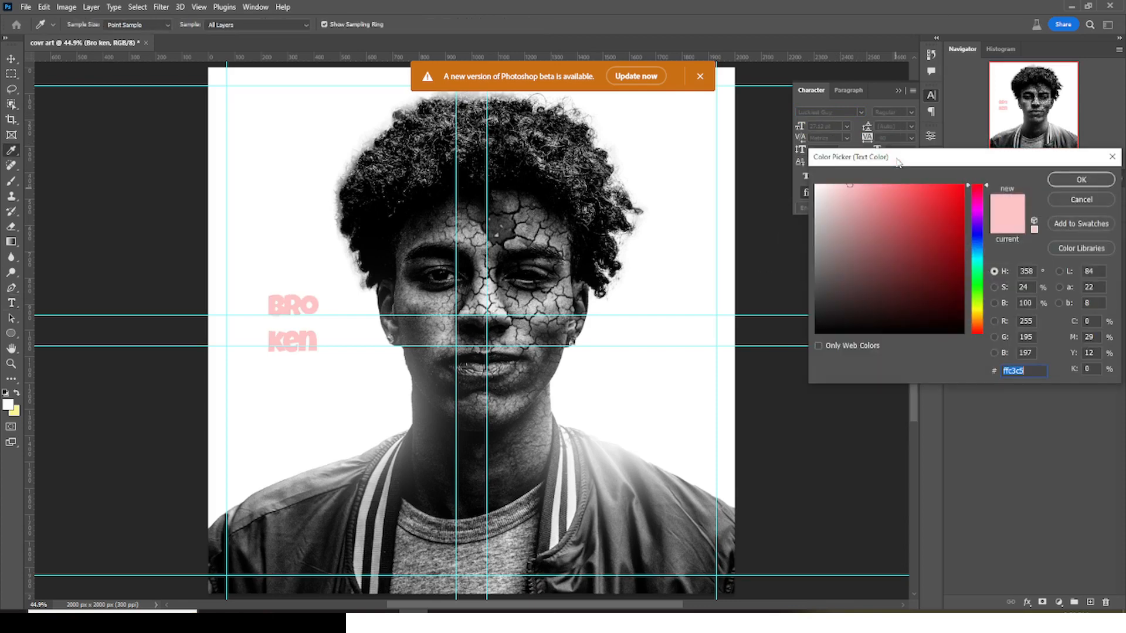
pyautogui.click(806, 344)
pyautogui.click(815, 332)
pyautogui.click(1066, 181)
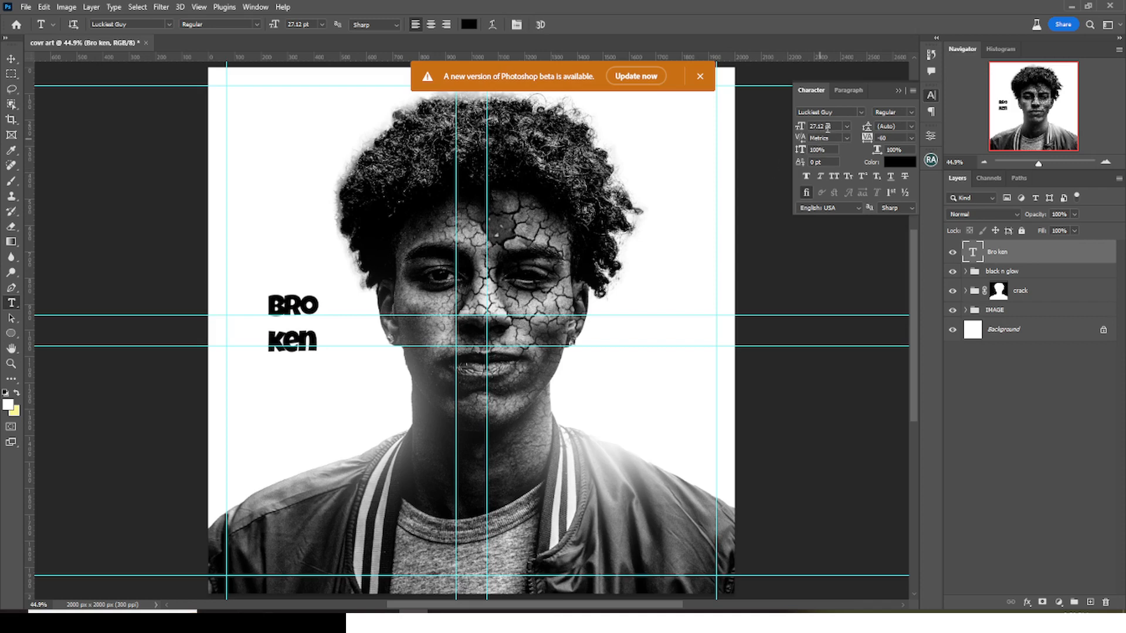
# - Set the "Bro ken" text to a 53 pt font size with 43 pt leading
pyautogui.click(788, 124)
pyautogui.write('53')
pyautogui.press('Return')
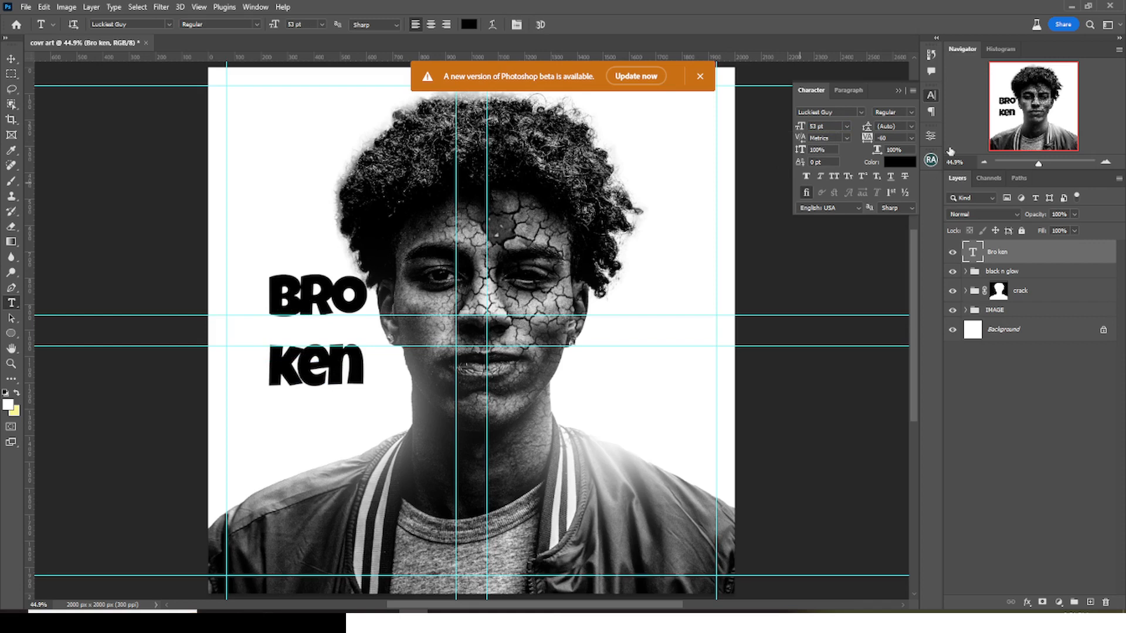
pyautogui.click(893, 126)
pyautogui.moveTo(865, 126); pyautogui.dragTo(846, 125)
pyautogui.write('43')
pyautogui.press('Return')
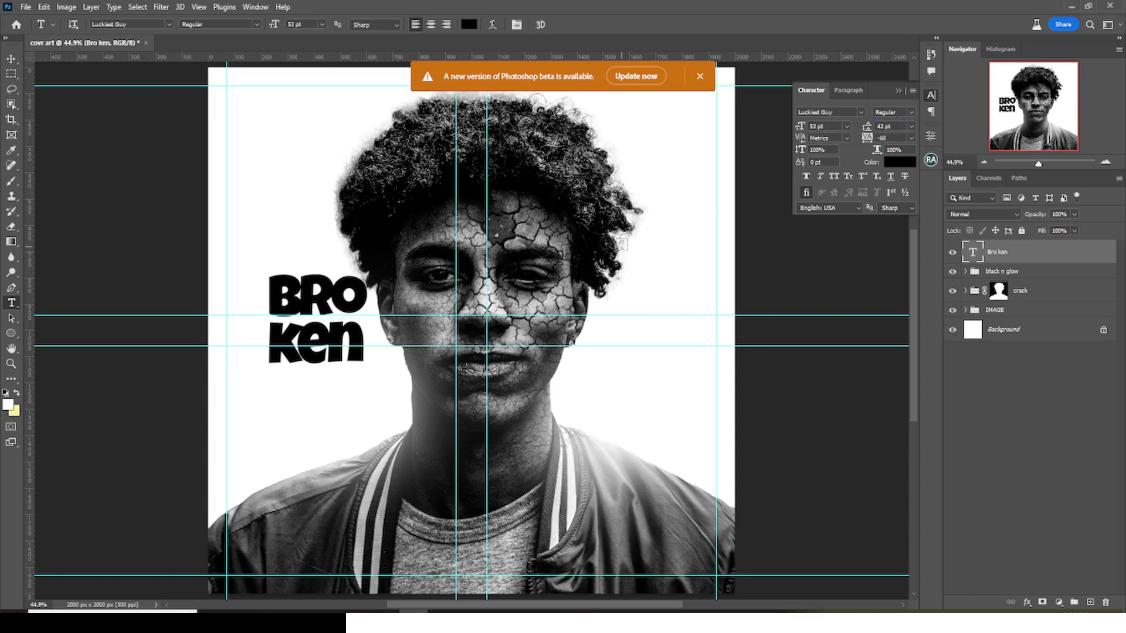
# - Align the "Bro ken" text with the image-left margin guide and place a duplicate of it directly below
pyautogui.press('v')
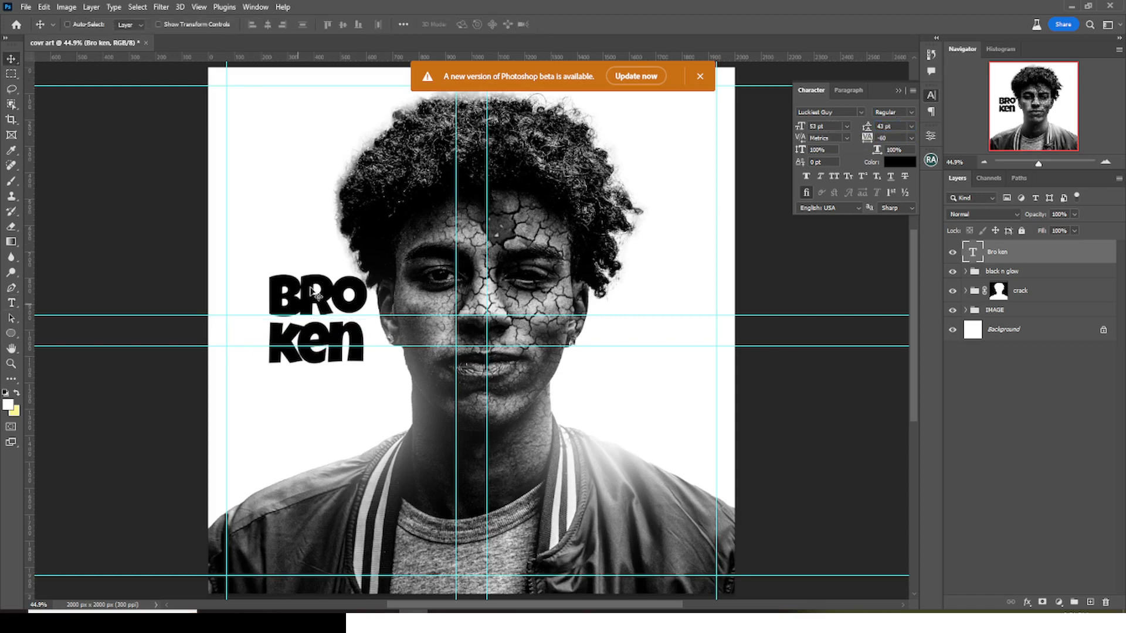
pyautogui.moveTo(310, 297); pyautogui.dragTo(246, 294)
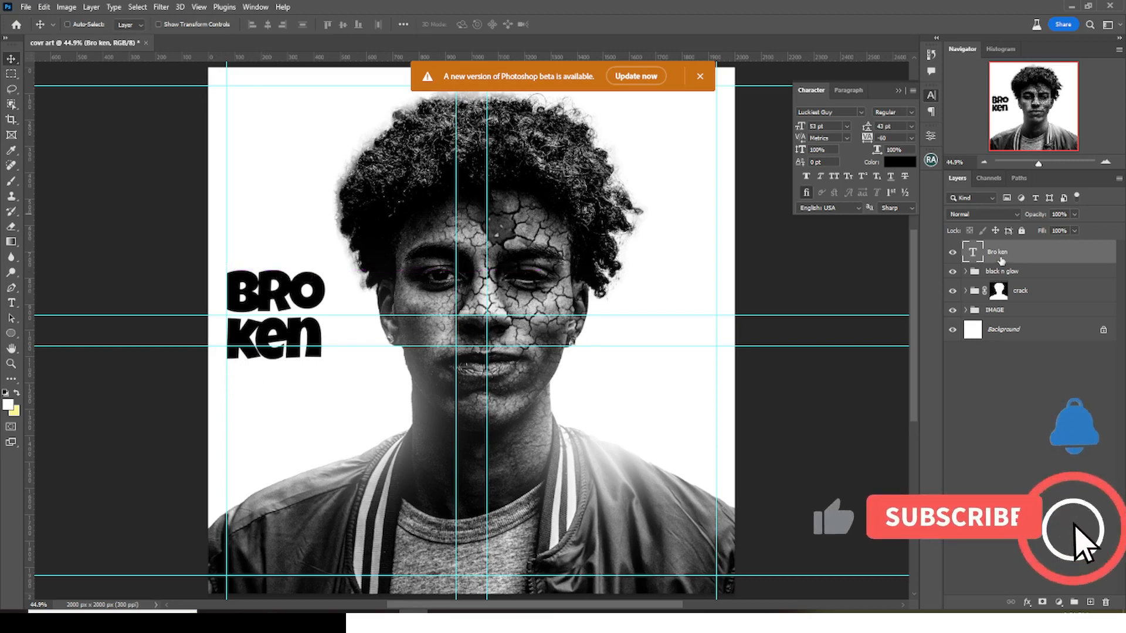
pyautogui.hotkey('ctrl', 'j')
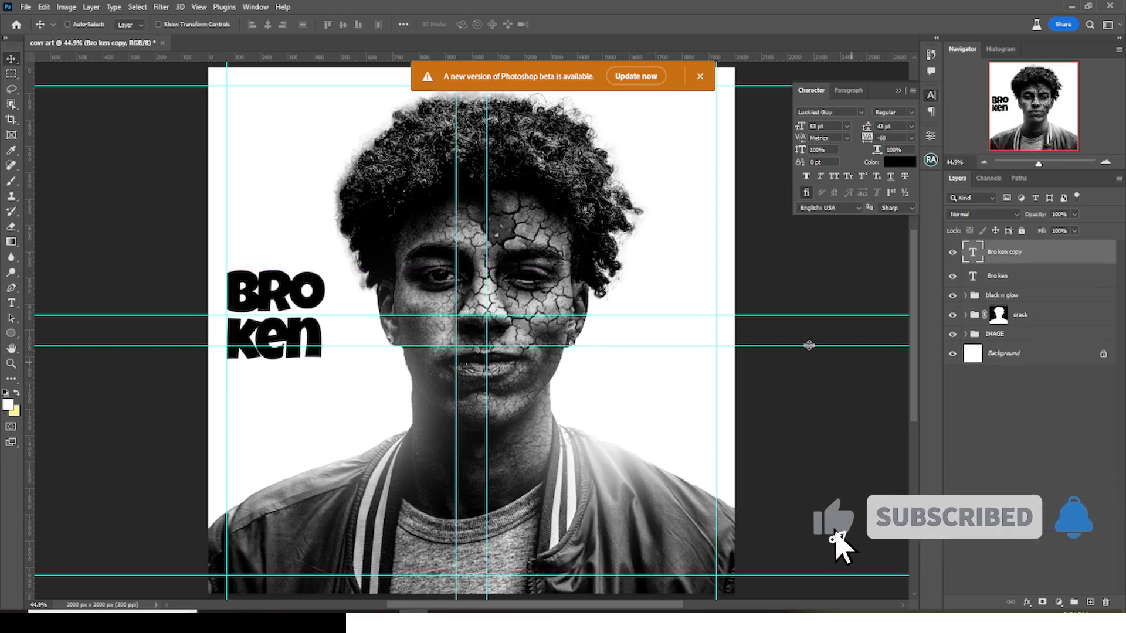
pyautogui.moveTo(332, 306); pyautogui.dragTo(328, 393)
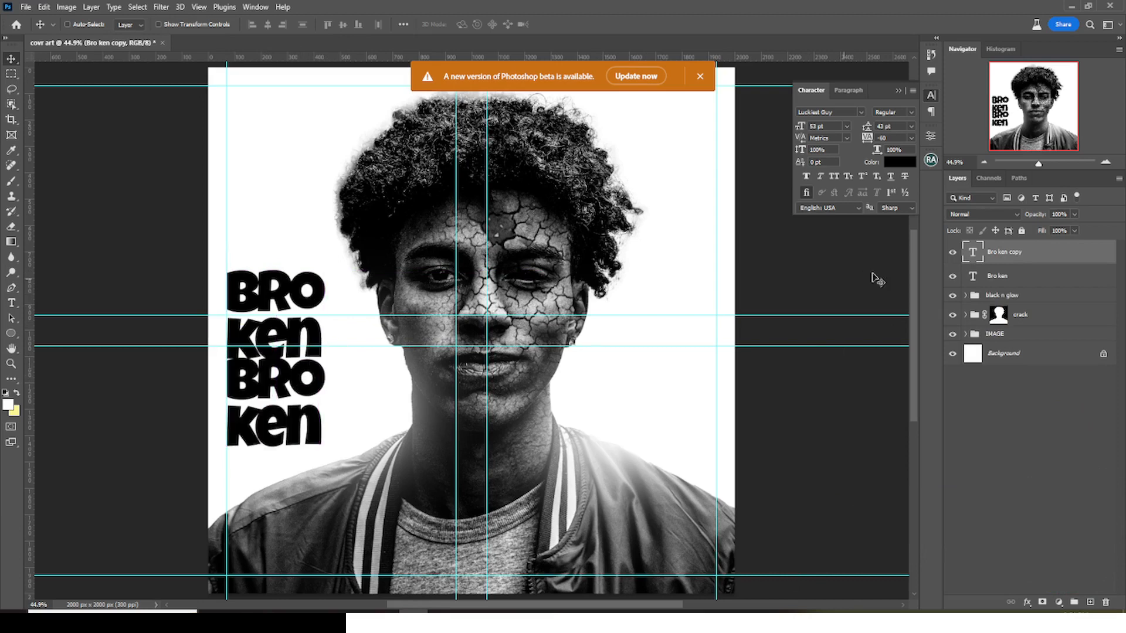
# - Scale up the original upper "Bro ken" text to about 63.6 pt, keeping it on the image-left margin guide
pyautogui.click(1006, 277)
pyautogui.hotkey('ctrl', 't')
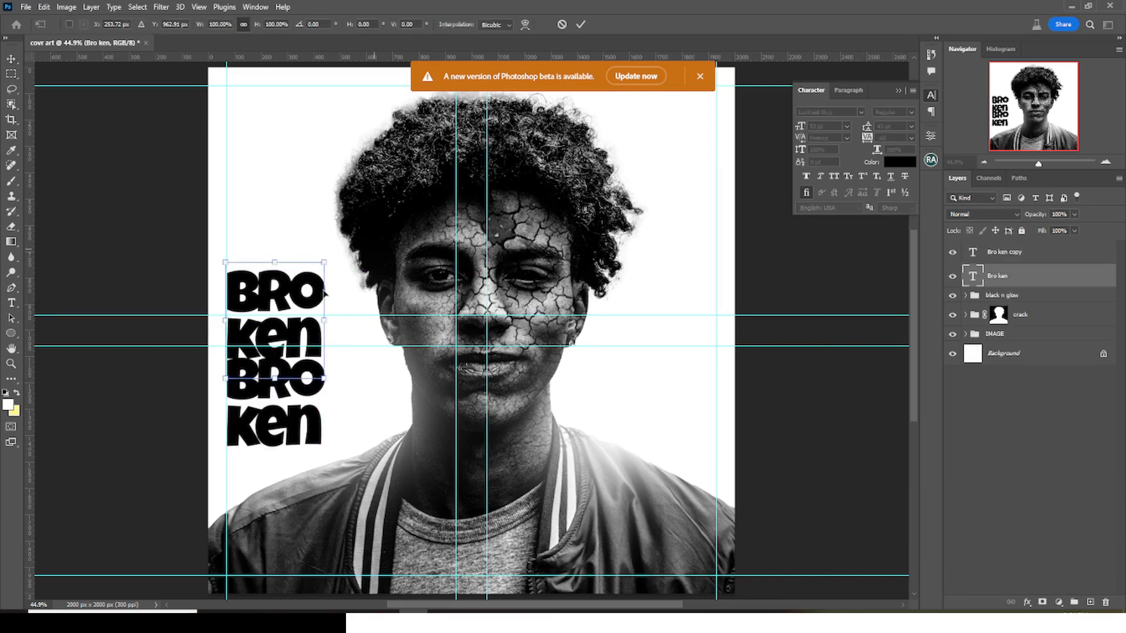
pyautogui.moveTo(325, 260); pyautogui.dragTo(354, 243)
pyautogui.press('Return')
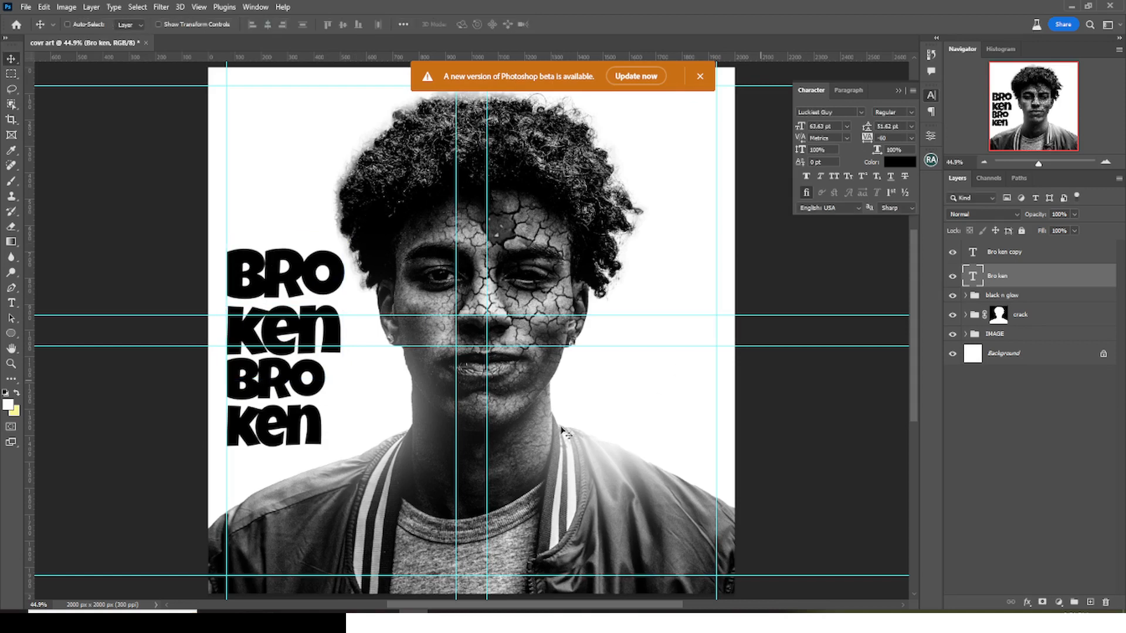
# - Replace the text in the lower "Bro ken" copy with "Singer Name" copied from the Z text file in Notepad
pyautogui.click(500, 621)
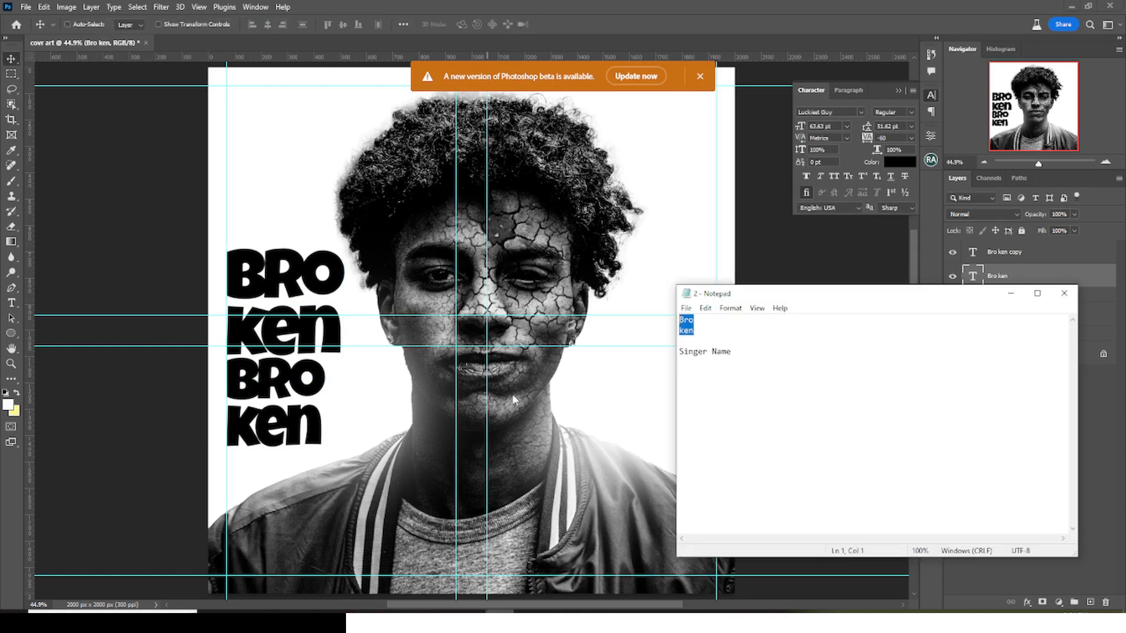
pyautogui.moveTo(736, 353); pyautogui.dragTo(669, 360)
pyautogui.hotkey('ctrl', 'c')
pyautogui.click(722, 6)
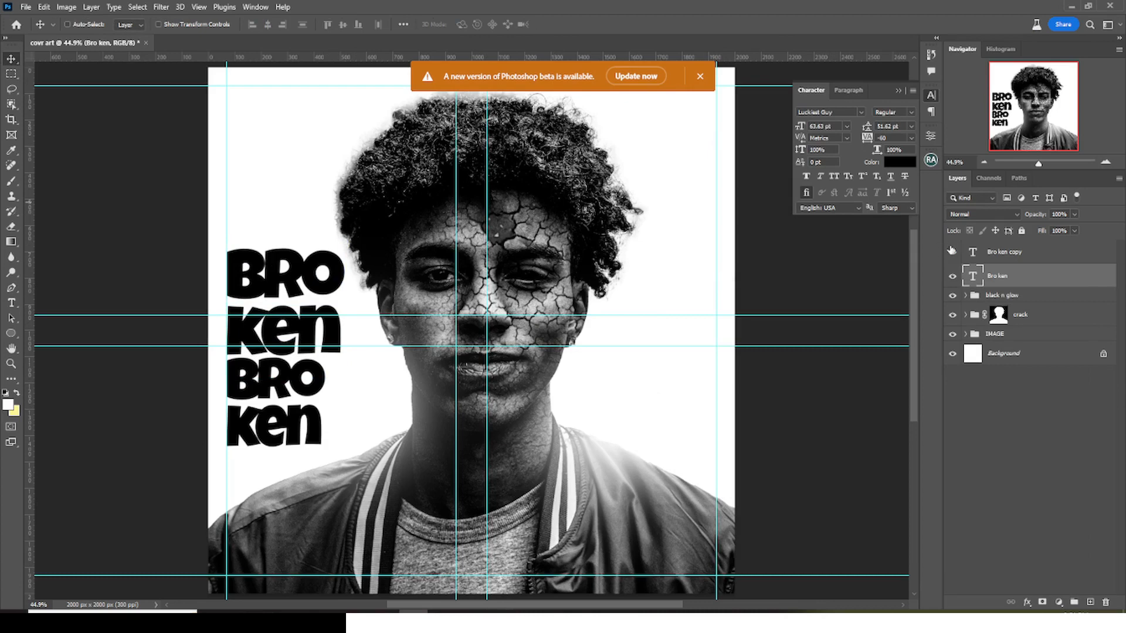
pyautogui.click(975, 254)
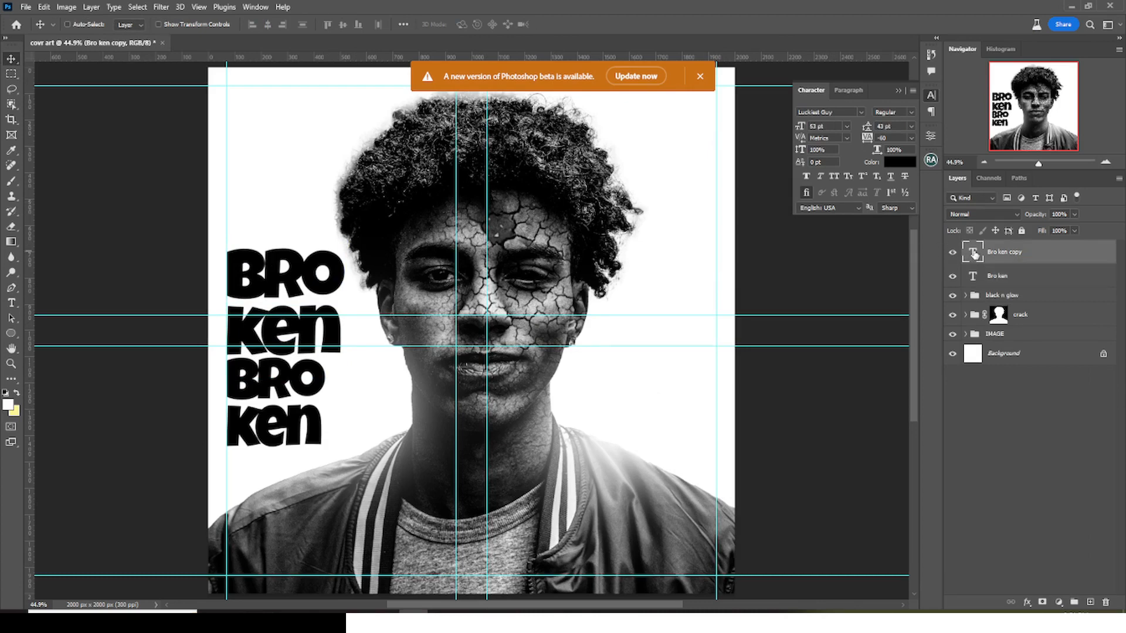
pyautogui.doubleClick(974, 254)
pyautogui.hotkey('ctrl', 'v')
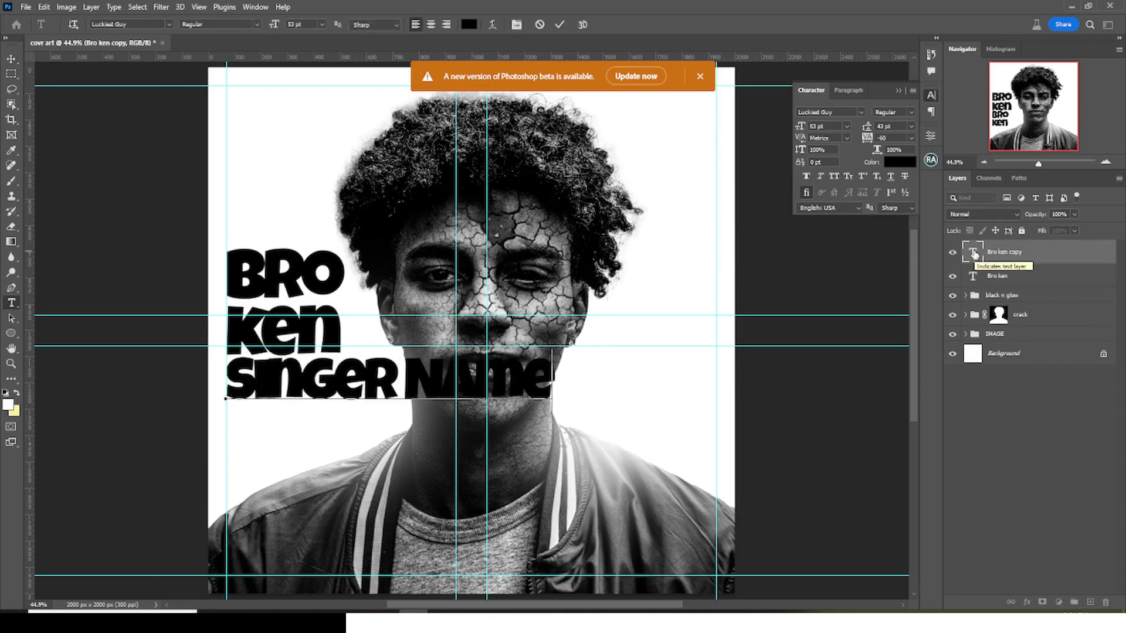
pyautogui.hotkey('ctrl', 'Return')
pyautogui.click(841, 112)
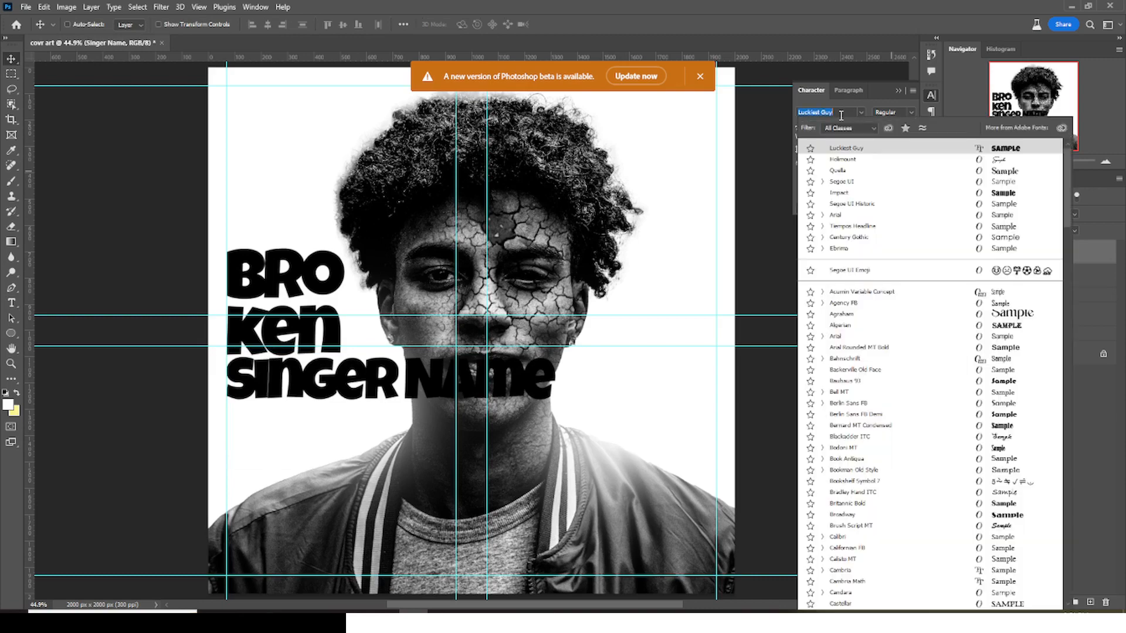
pyautogui.write('mont')
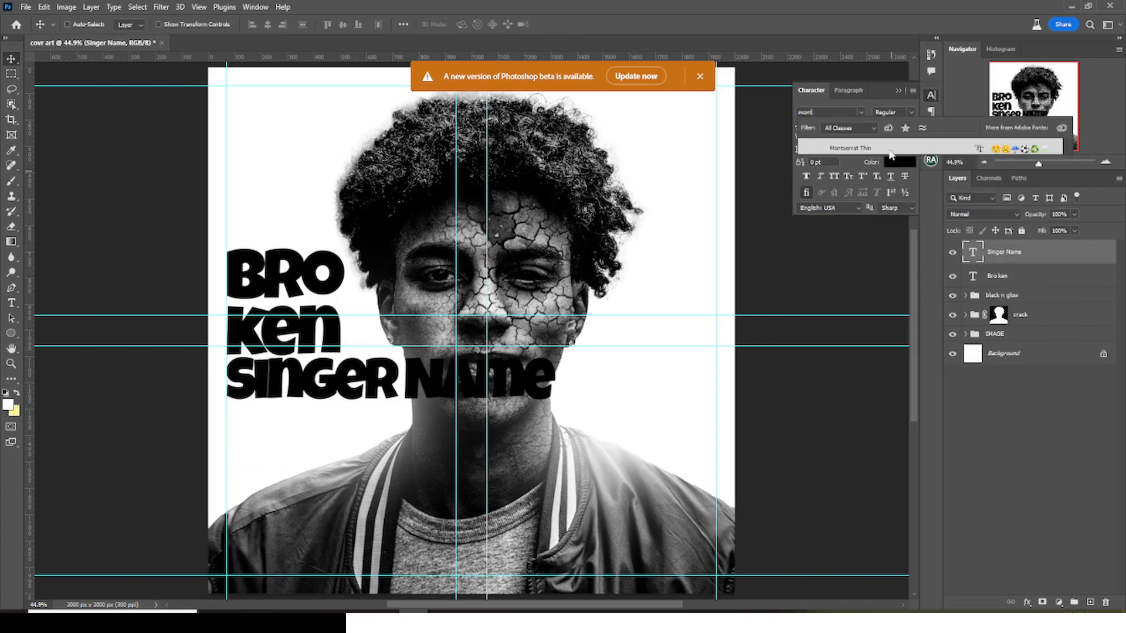
pyautogui.press('BackSpace')
pyautogui.press('BackSpace')
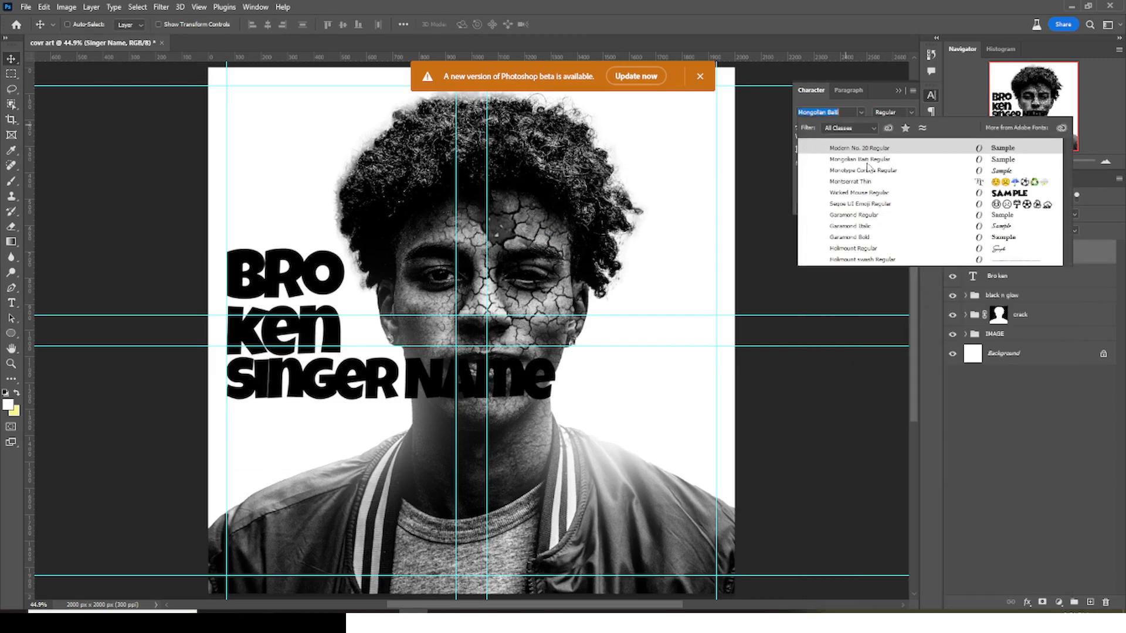
pyautogui.click(855, 170)
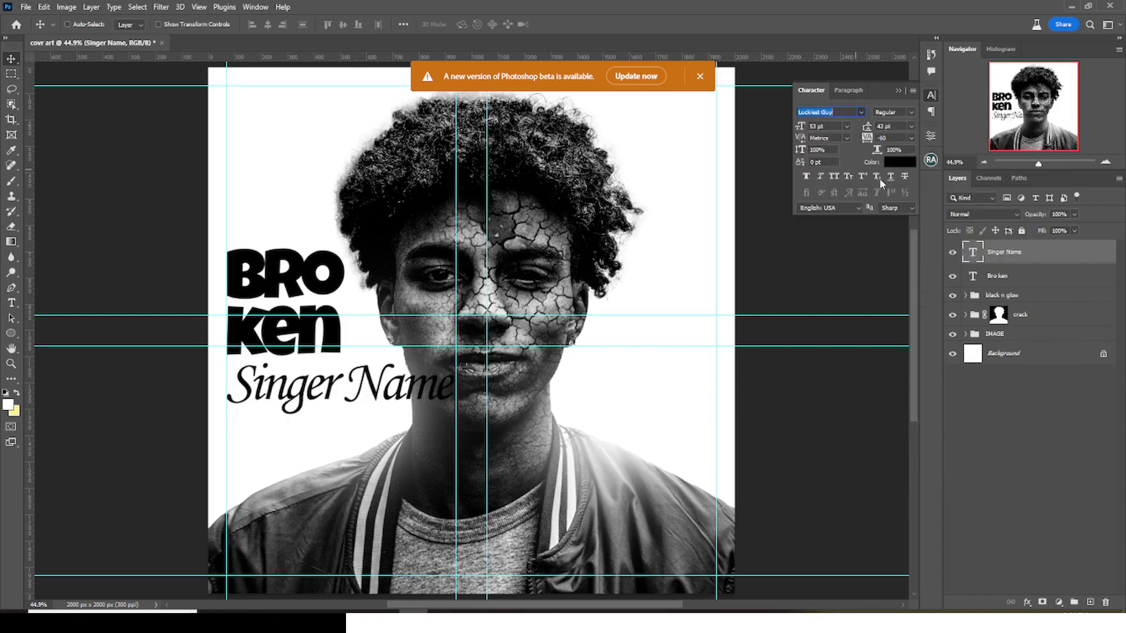
pyautogui.press('Return')
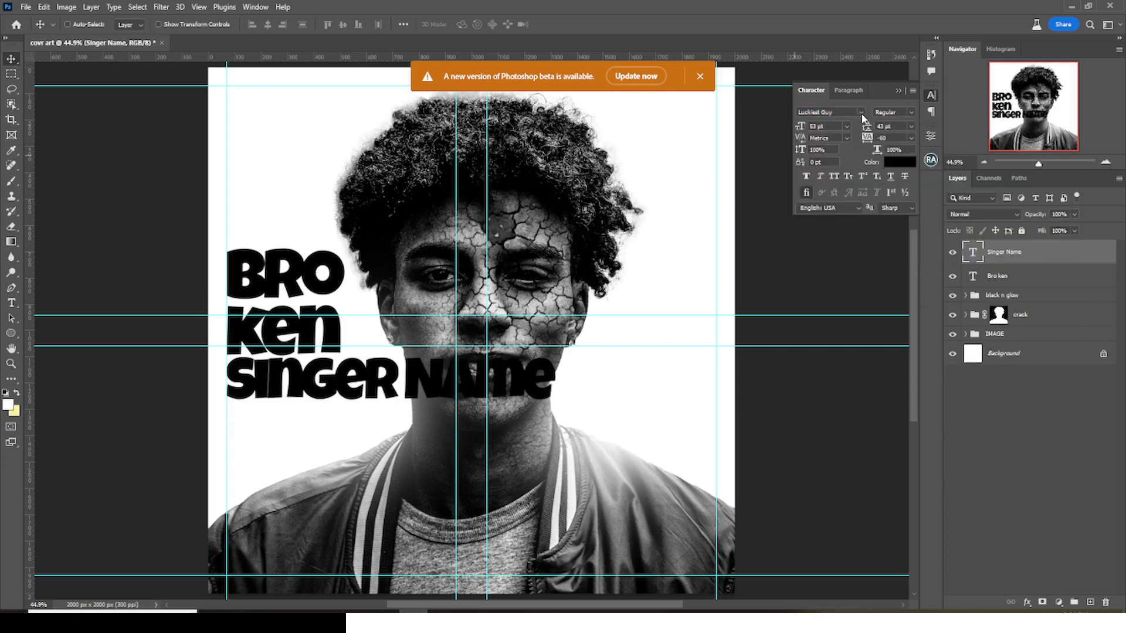
# - Set the "Singer Name" text in Arial and turn on All Caps
pyautogui.click(861, 112)
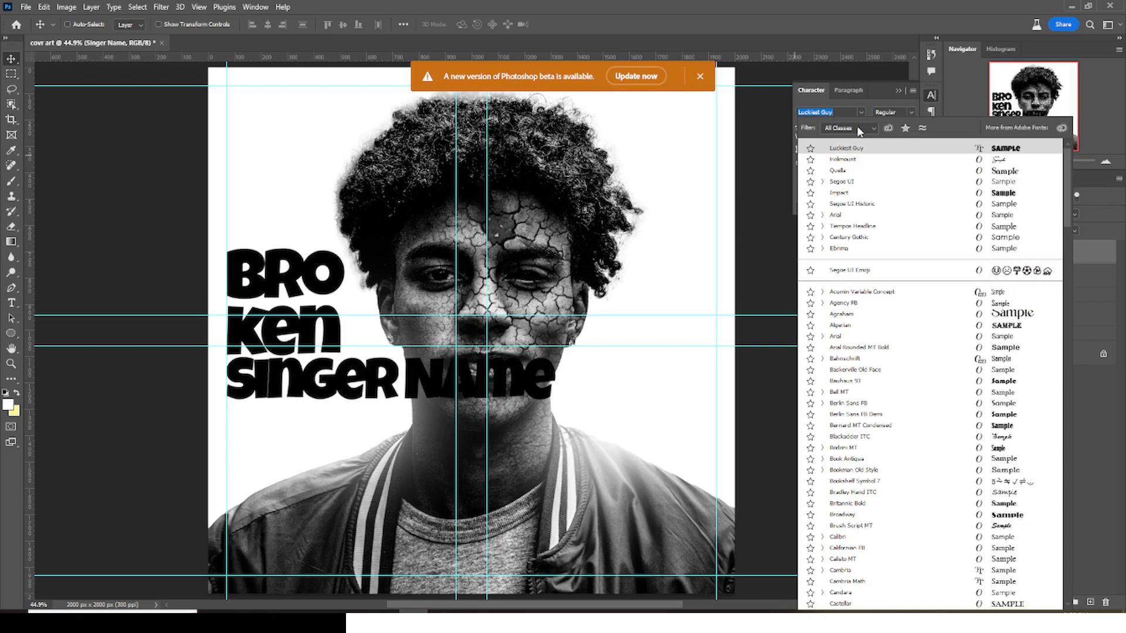
pyautogui.click(835, 216)
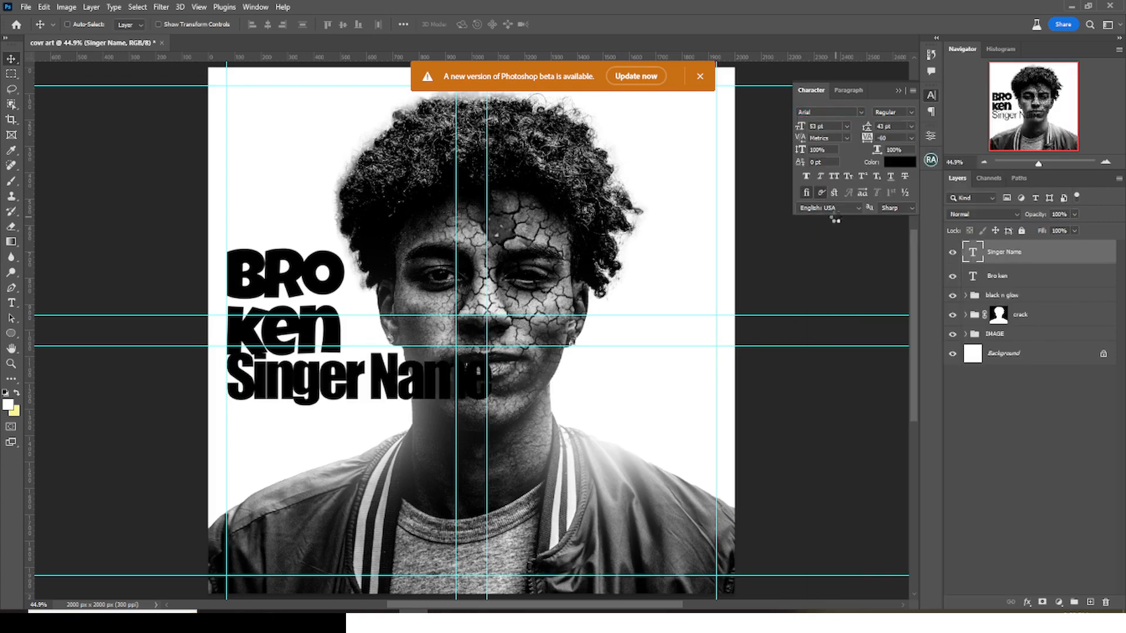
pyautogui.click(834, 176)
# - Scale the singer name down to about 15.3 pt so it roughly matches the width of the "Bro ken" title
pyautogui.hotkey('ctrl', 't')
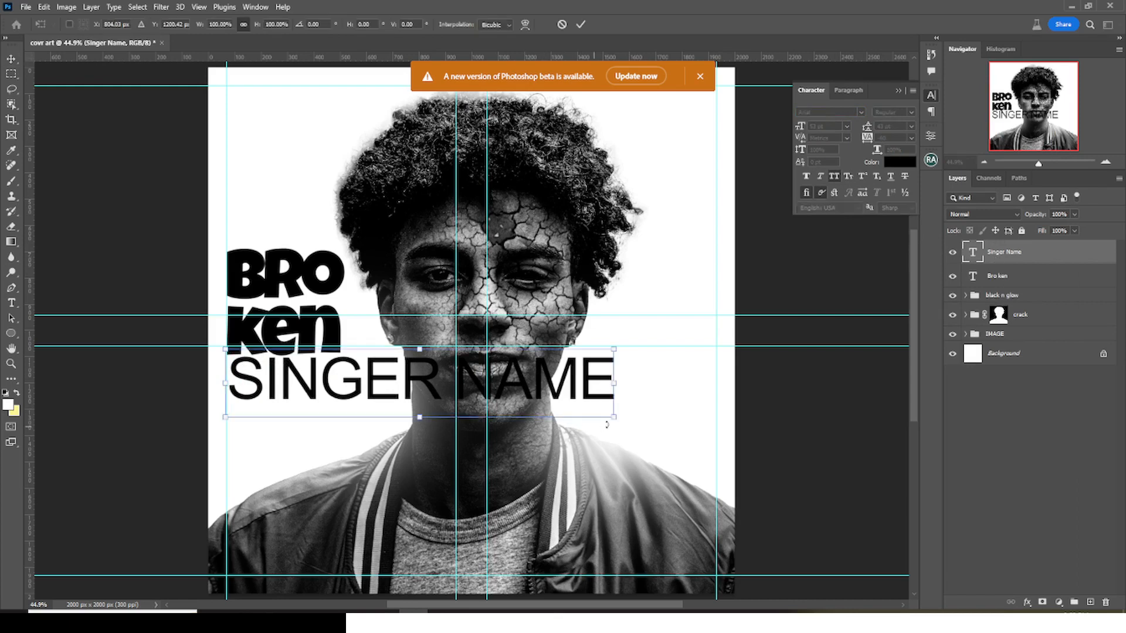
pyautogui.moveTo(613, 383); pyautogui.dragTo(320, 376)
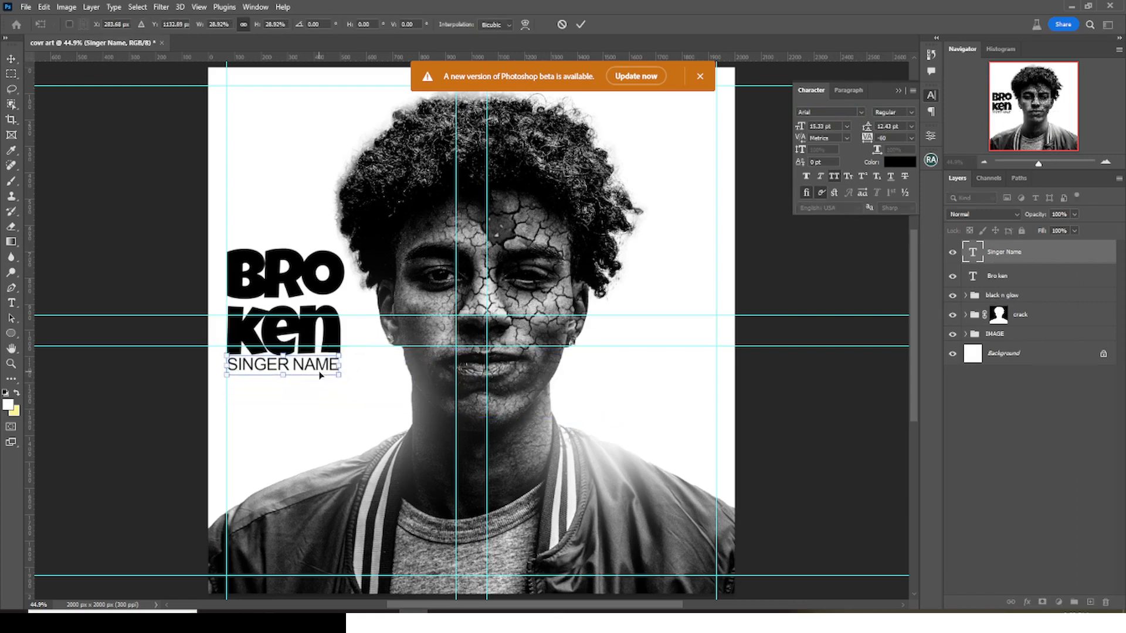
pyautogui.press('Return')
# - Nudge the singer name slightly toward the image-left edge and down to leave a small gap beneath the title
pyautogui.hotkey('ctrl', '+')
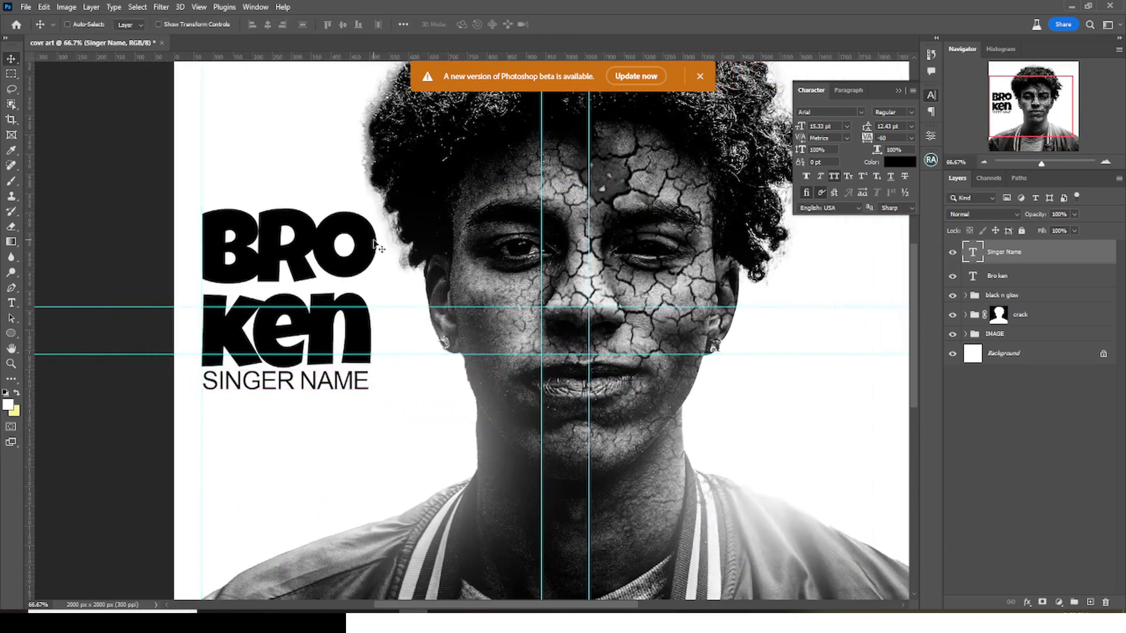
pyautogui.press('Left')
pyautogui.press('Left')
pyautogui.press('Left')
pyautogui.press('Left')
pyautogui.press('Left')
pyautogui.press('Left')
pyautogui.press('Down')
pyautogui.press('Down')
pyautogui.press('Down')
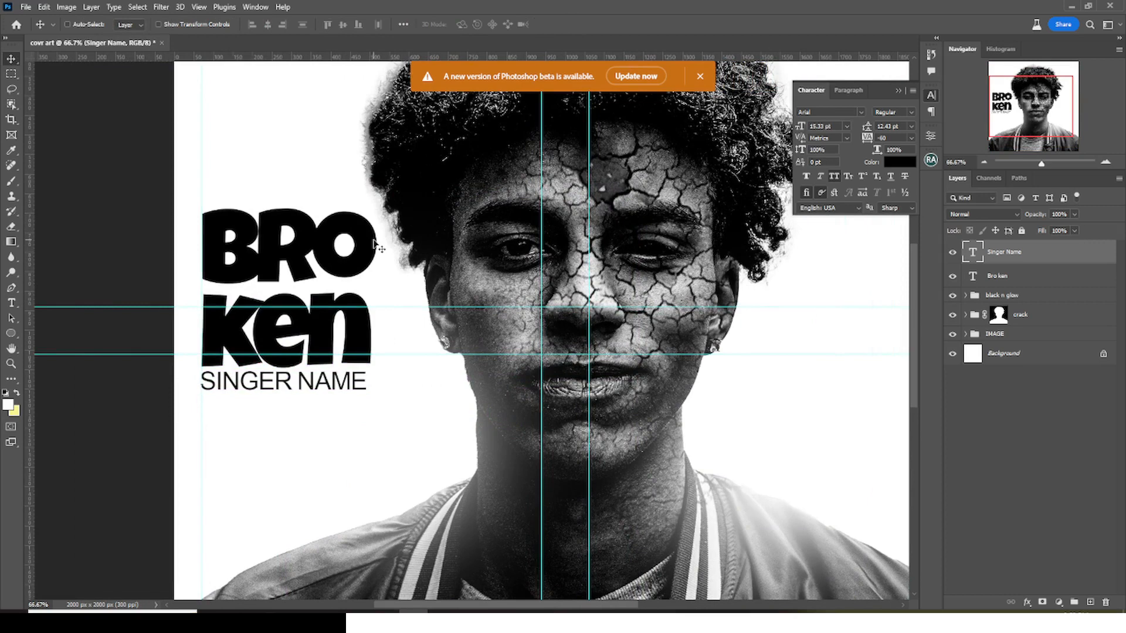
pyautogui.hotkey('ctrl', ';')
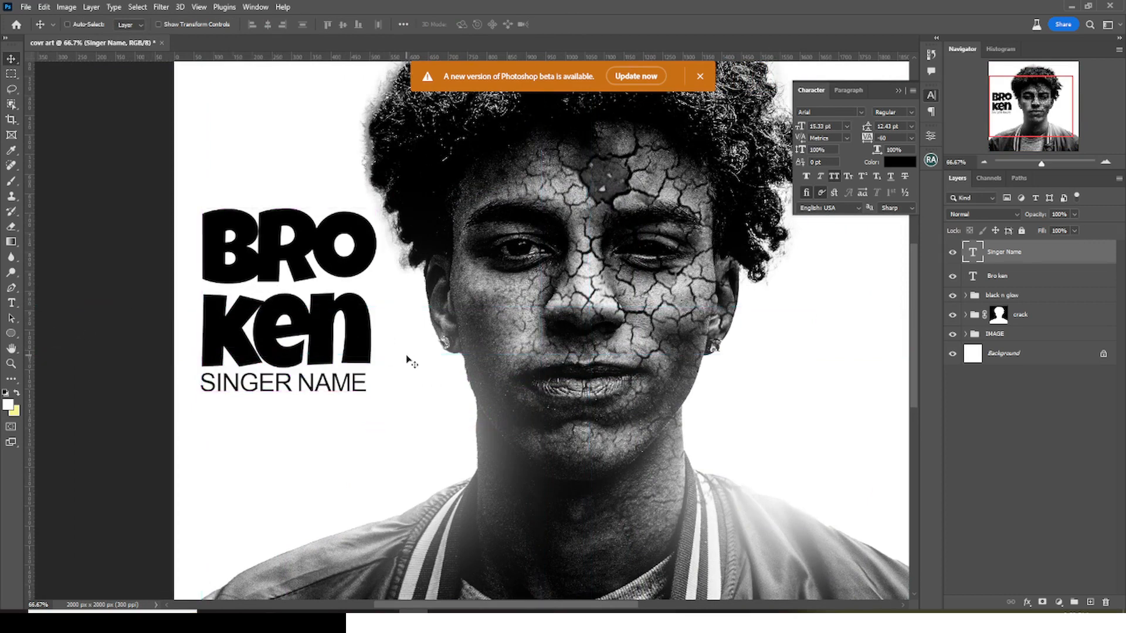
pyautogui.press('Down')
pyautogui.press('Down')
pyautogui.press('Down')
pyautogui.press('Down')
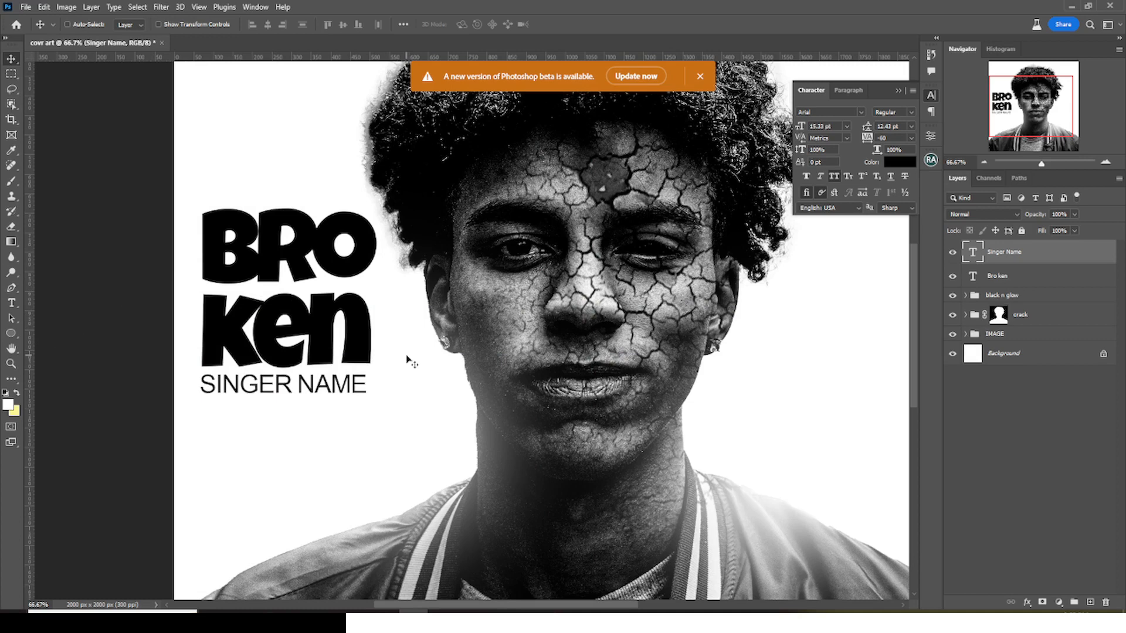
pyautogui.press('Down')
pyautogui.hotkey('ctrl', 'j')
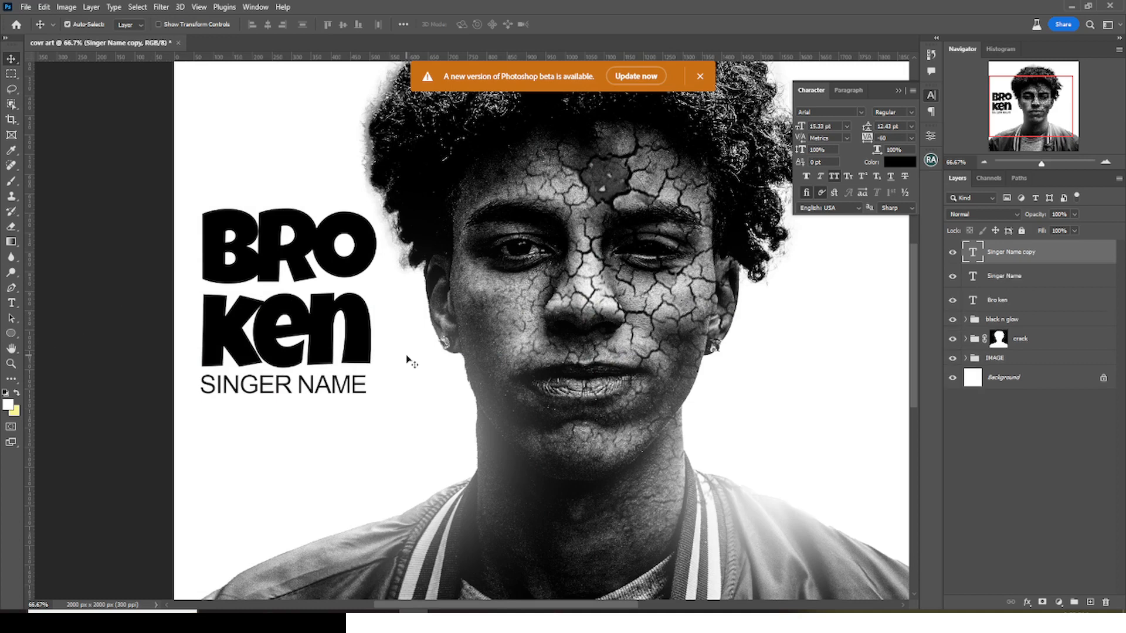
pyautogui.hotkey('ctrl', 'z')
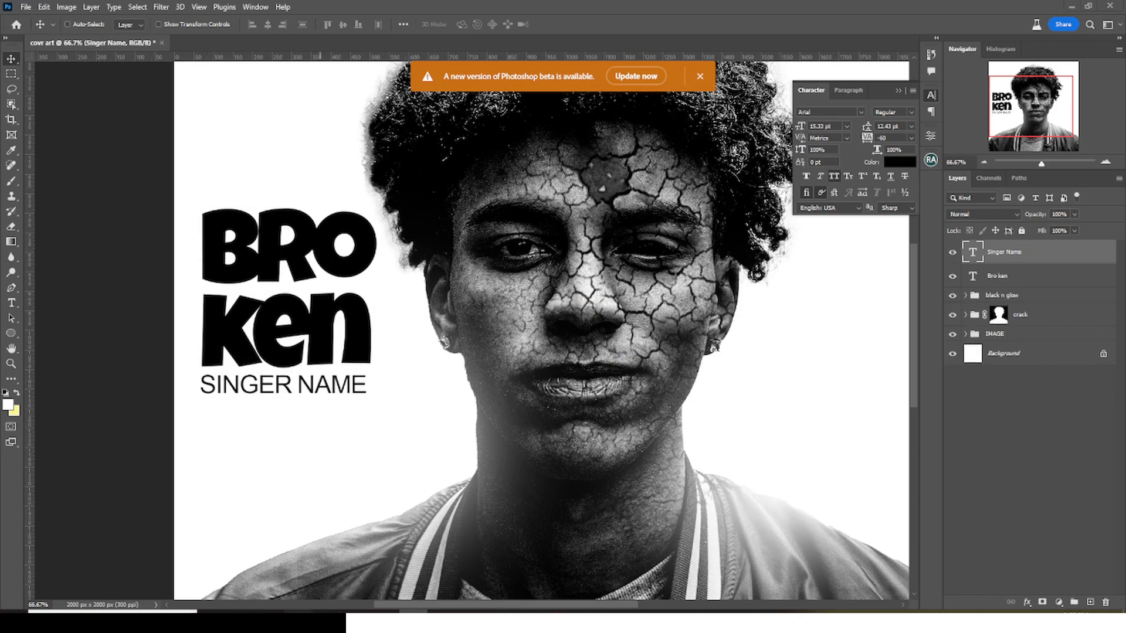
# - Place the "logo1 copy" image from the project folder into the cover, directly below the singer name
pyautogui.click(297, 621)
pyautogui.click(237, 562)
pyautogui.click(208, 157)
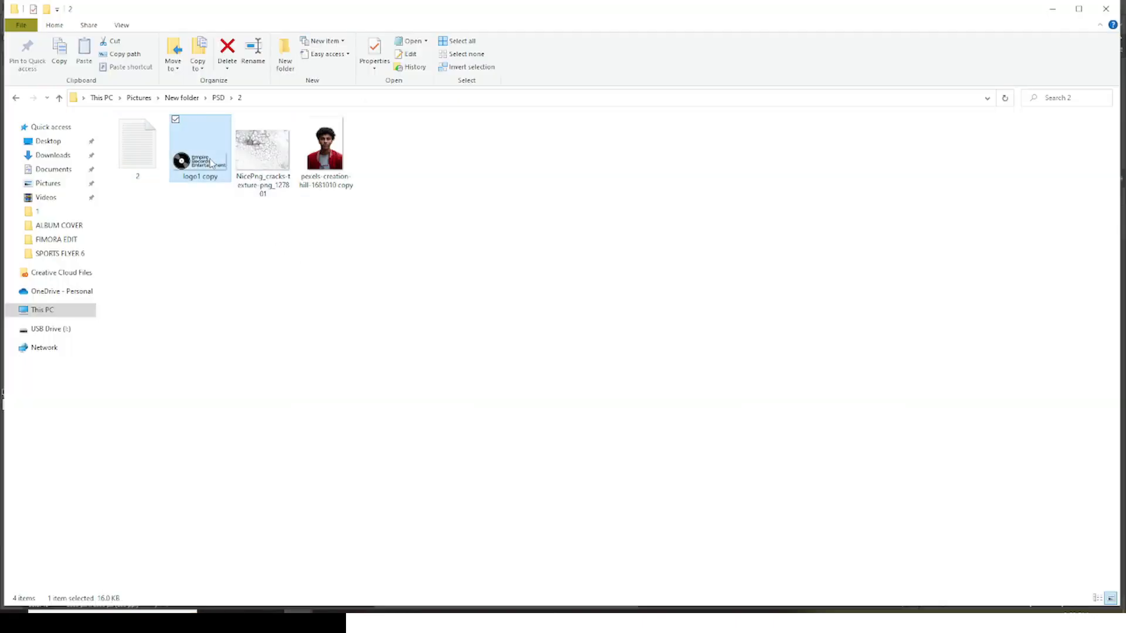
pyautogui.moveTo(207, 157); pyautogui.dragTo(469, 317)
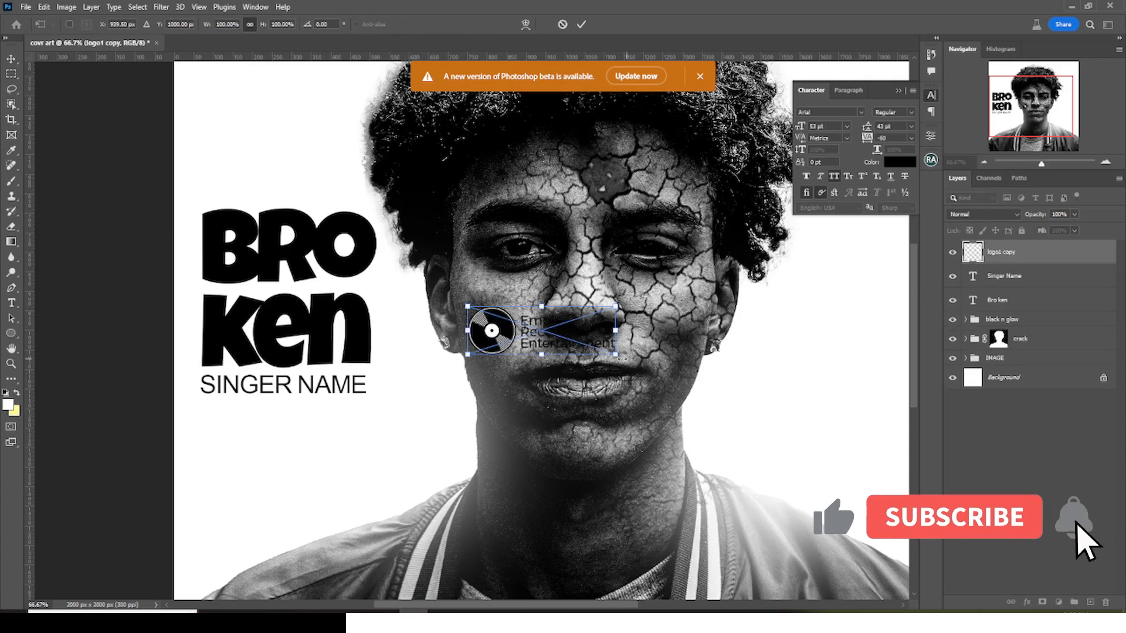
pyautogui.moveTo(598, 336); pyautogui.dragTo(334, 437)
# - Scale the record label logo to about 113.7% to match the title's width and nudge it slightly upward
pyautogui.hotkey('ctrl', ';')
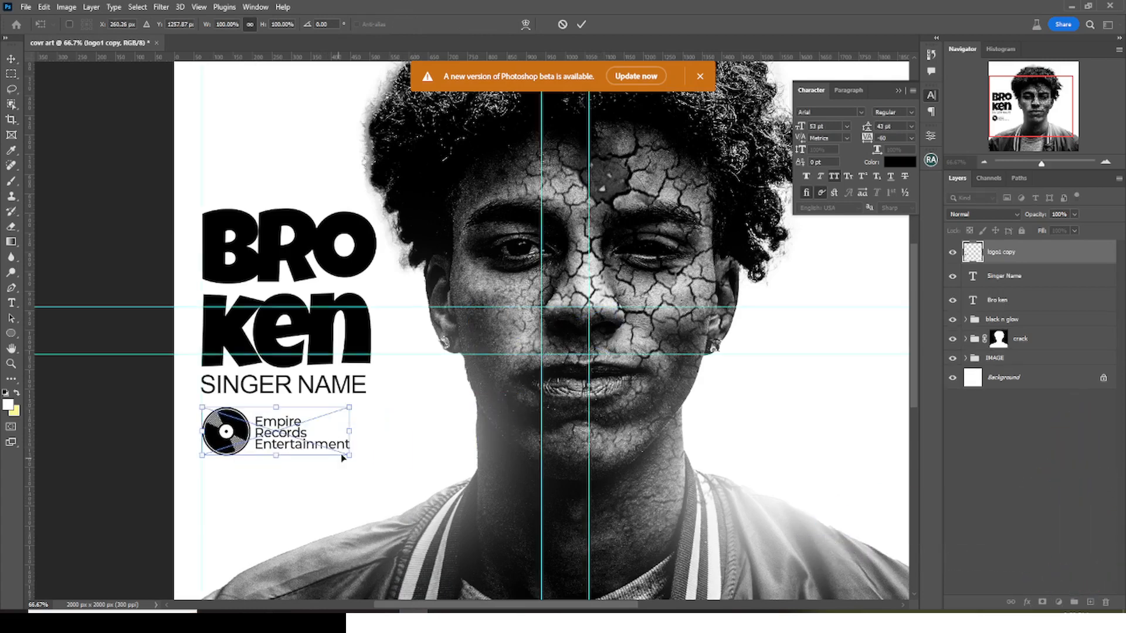
pyautogui.moveTo(351, 459); pyautogui.dragTo(371, 473)
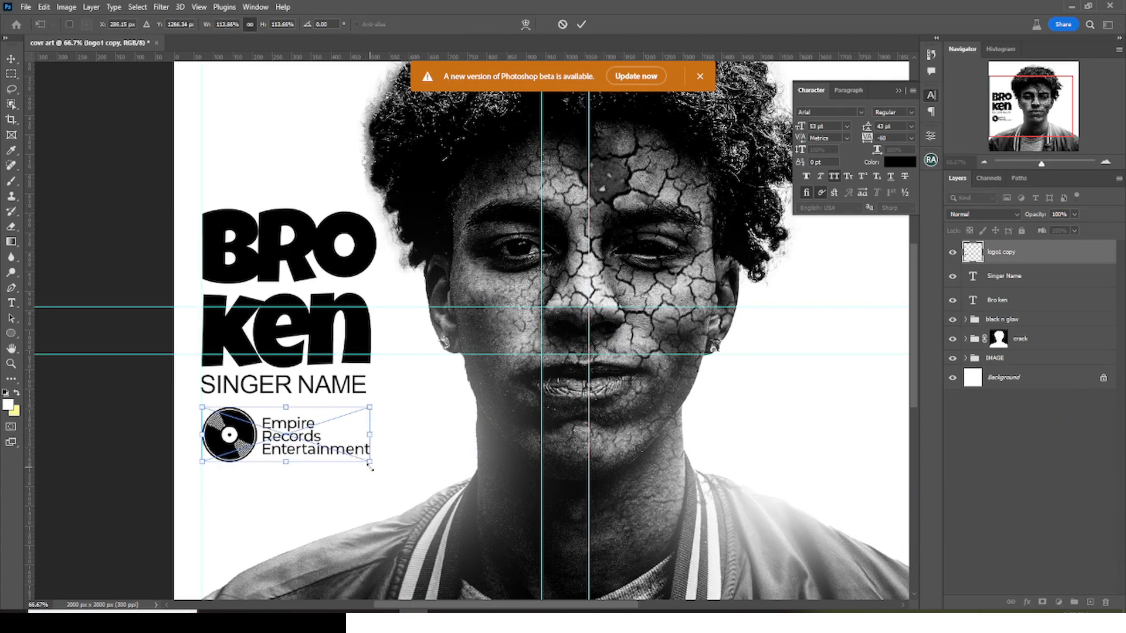
pyautogui.press('Return')
pyautogui.press('Up')
pyautogui.press('Up')
pyautogui.press('Up')
pyautogui.press('Up')
pyautogui.press('Up')
pyautogui.press('Up')
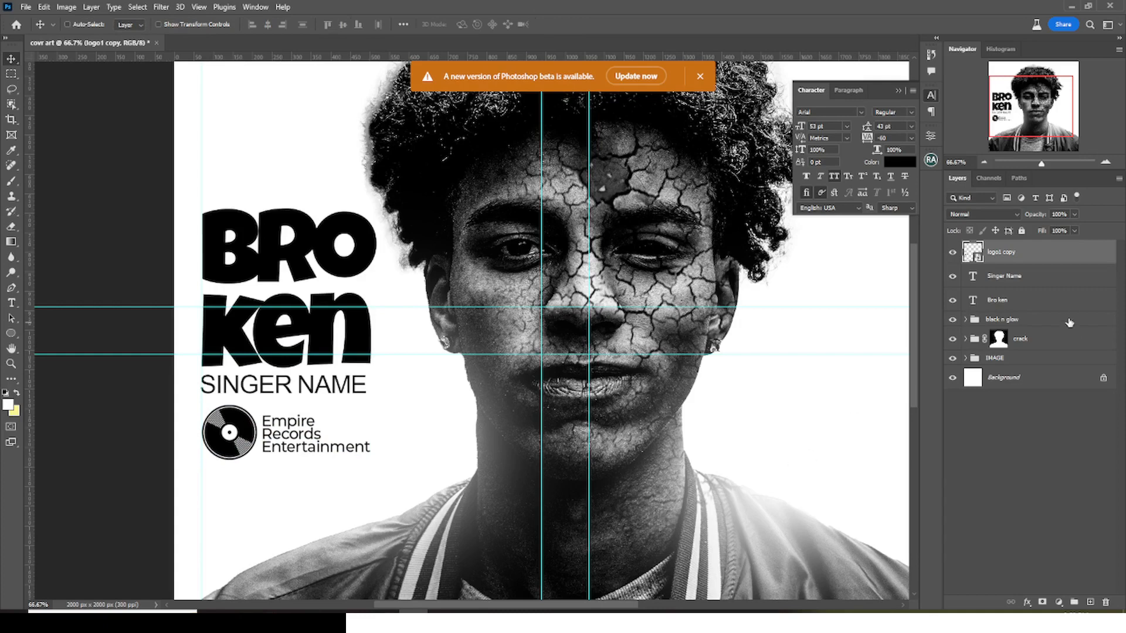
# - Distribute the title, singer name and logo layers vertically and hide the guides
pyautogui.keyDown('shift'); pyautogui.click(1000, 302); pyautogui.keyUp('shift')
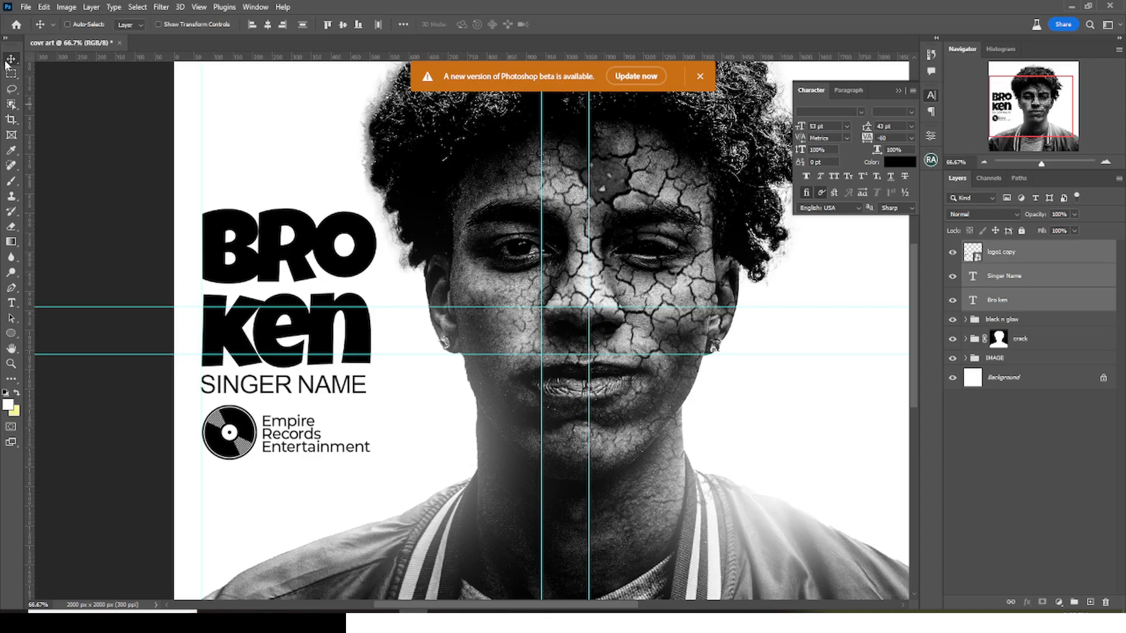
pyautogui.click(303, 25)
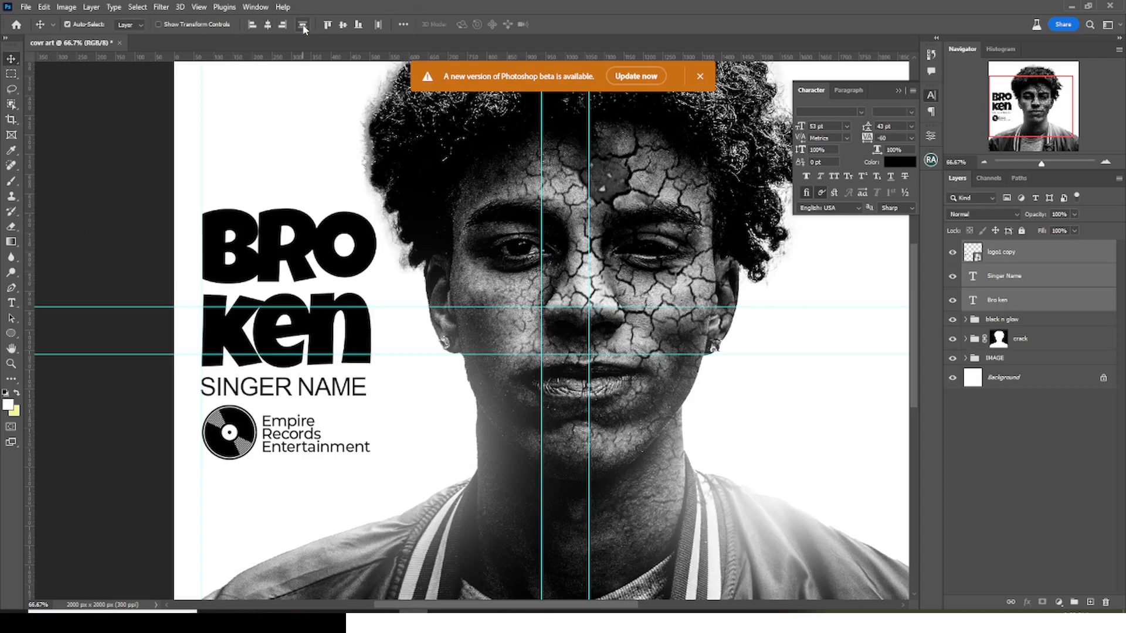
pyautogui.hotkey('ctrl', ';')
pyautogui.hotkey('ctrl', '0')
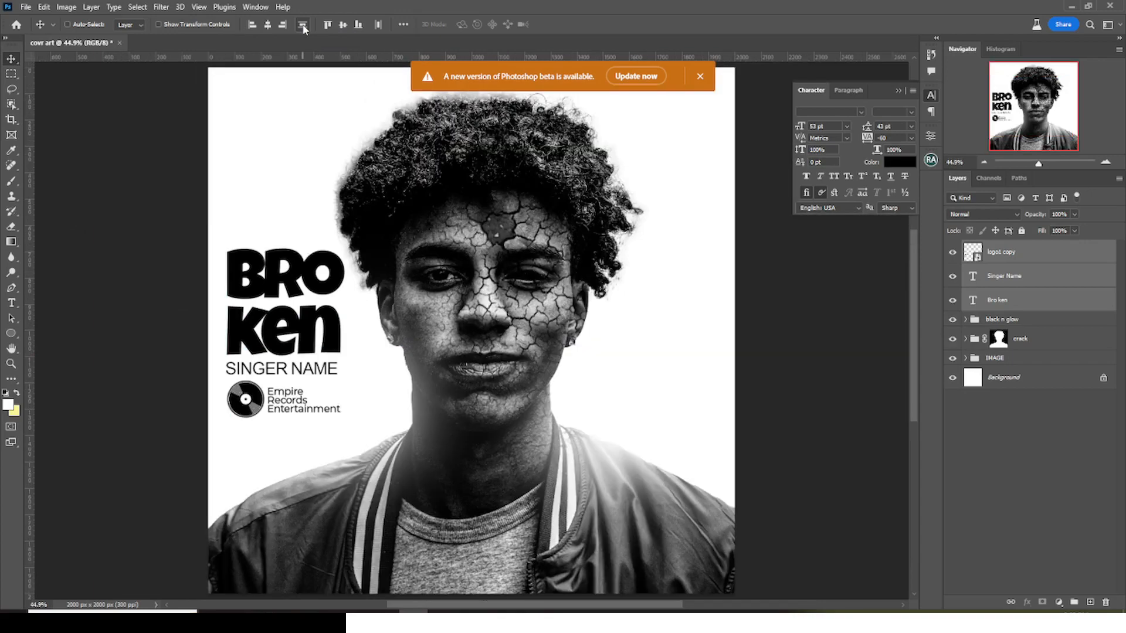
pyautogui.hotkey('ctrl', '-')
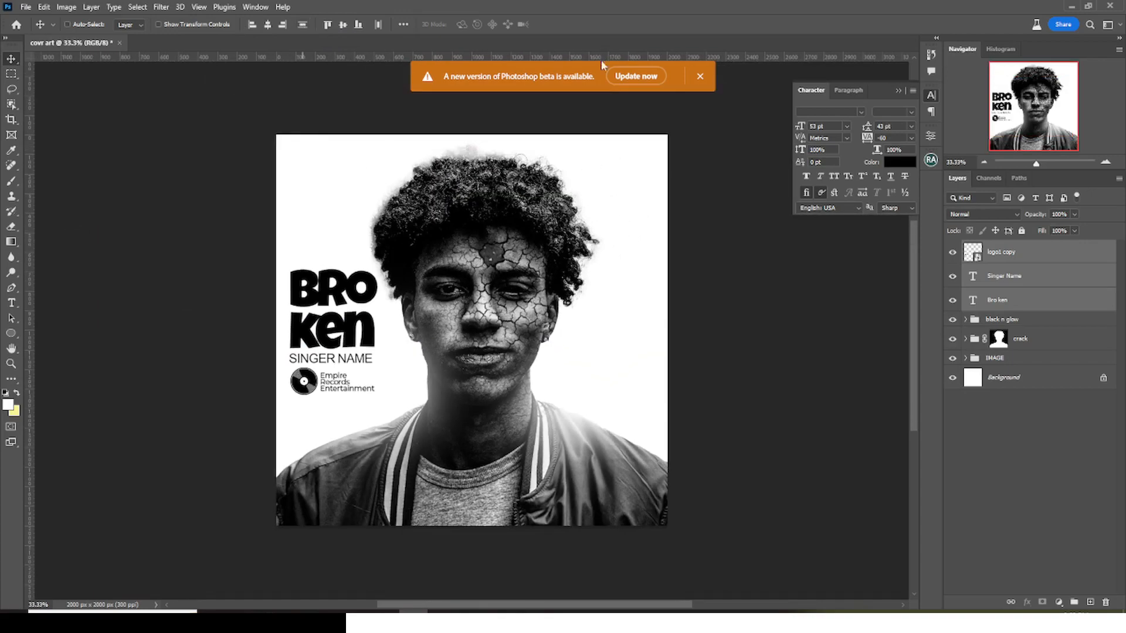
# - Group the title, singer name and logo layers and name the group "TEXT"
pyautogui.hotkey('ctrl', 'g')
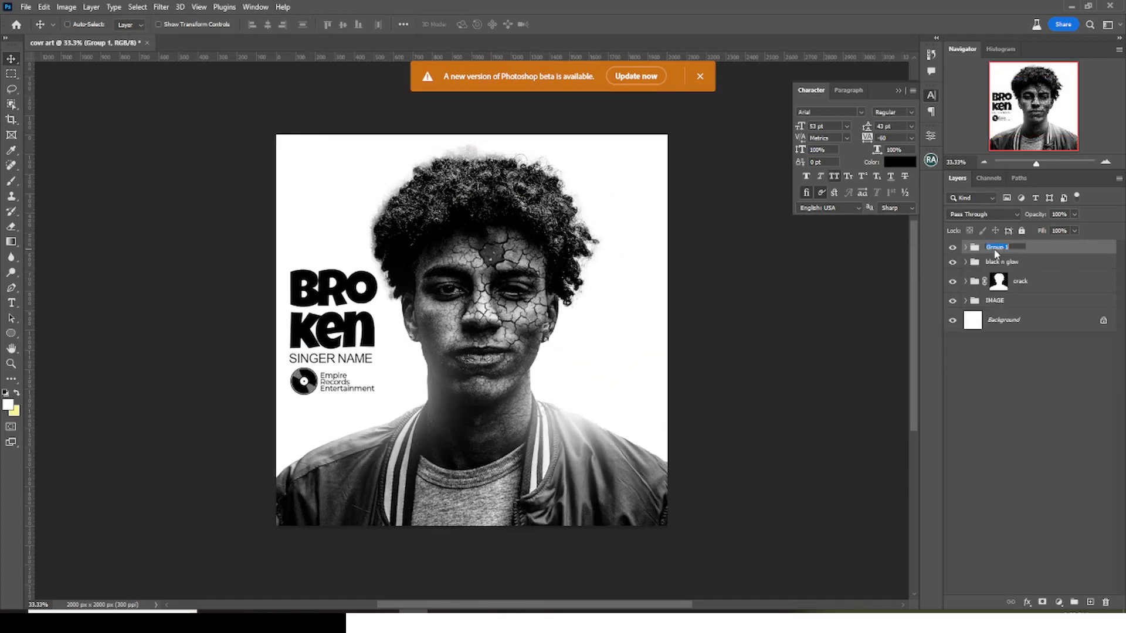
pyautogui.write('TEXT')
pyautogui.press('Return')
# - Stamp all visible layers into a new top layer and convert it to a smart object
pyautogui.hotkey('ctrl', '-')
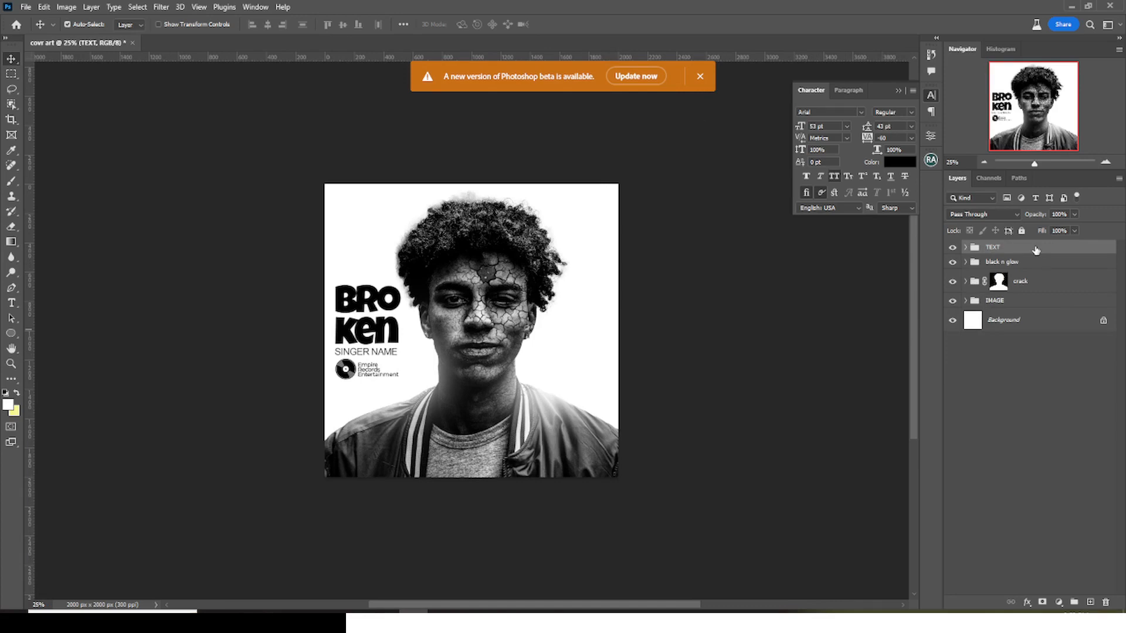
pyautogui.hotkey('ctrl', 'shift', 'alt', 'e')
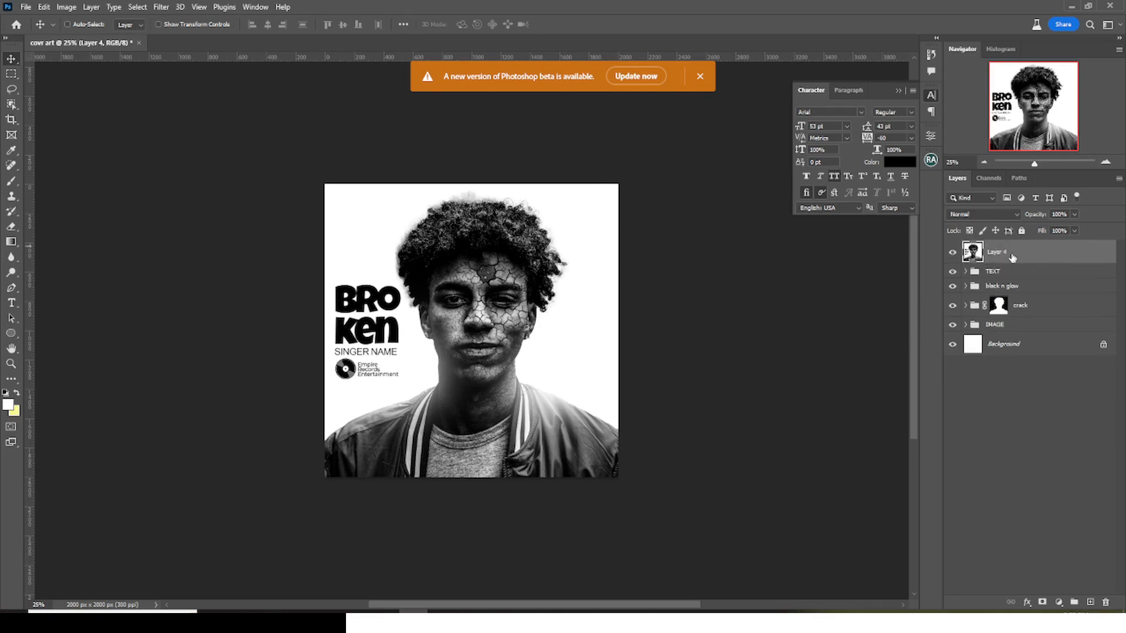
pyautogui.rightClick(1011, 256)
pyautogui.click(1047, 303)
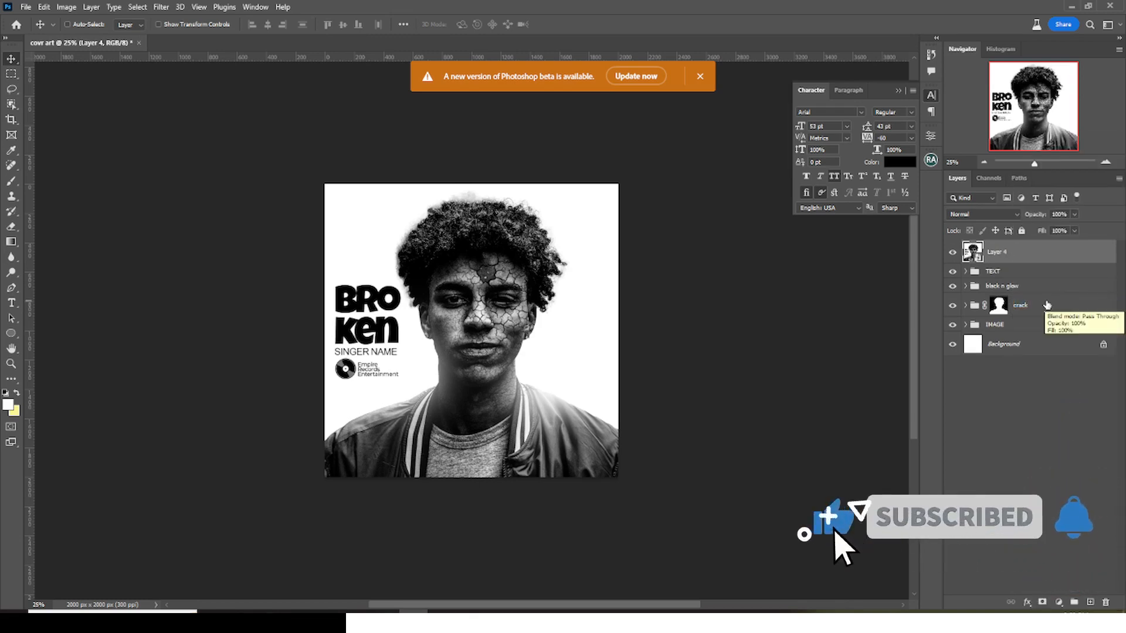
# - In the Camera Raw Filter on the merged layer, set Contrast to +12, Shadows to +13, Whites to +27 and Blacks to -30
pyautogui.click(160, 7)
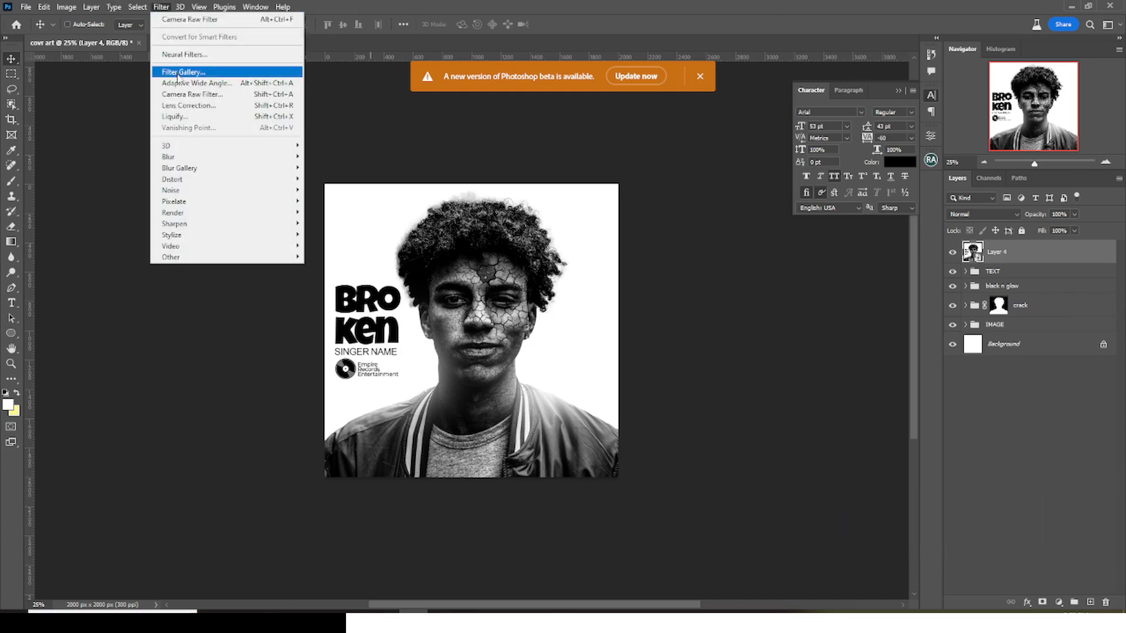
pyautogui.click(181, 94)
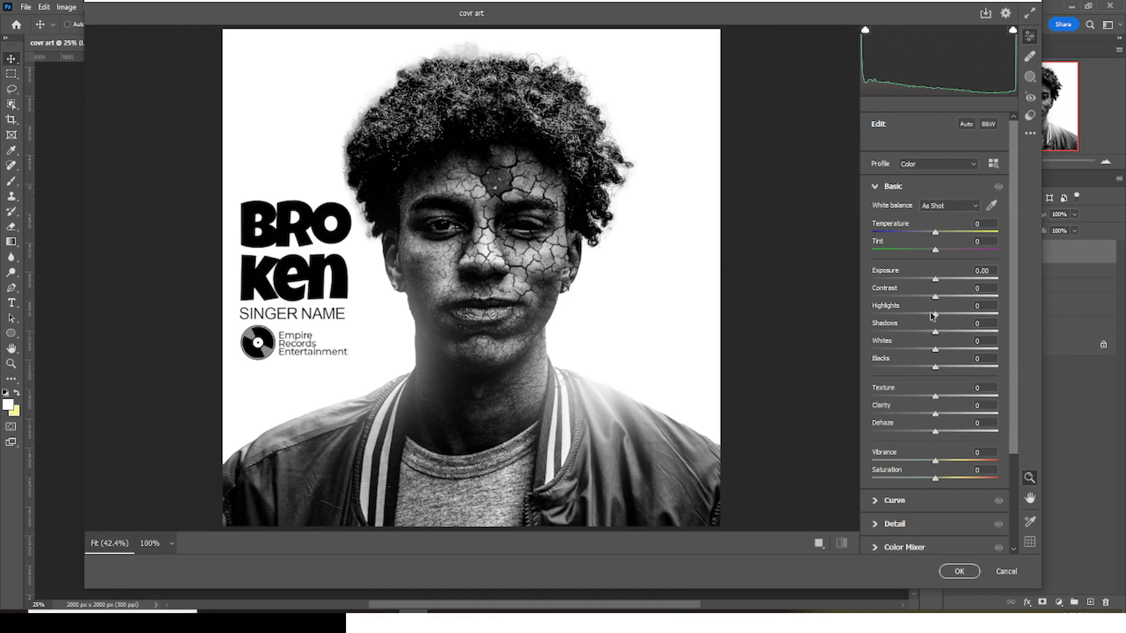
pyautogui.moveTo(935, 298); pyautogui.dragTo(942, 300)
pyautogui.moveTo(936, 333); pyautogui.dragTo(944, 335)
pyautogui.moveTo(934, 350); pyautogui.dragTo(916, 375)
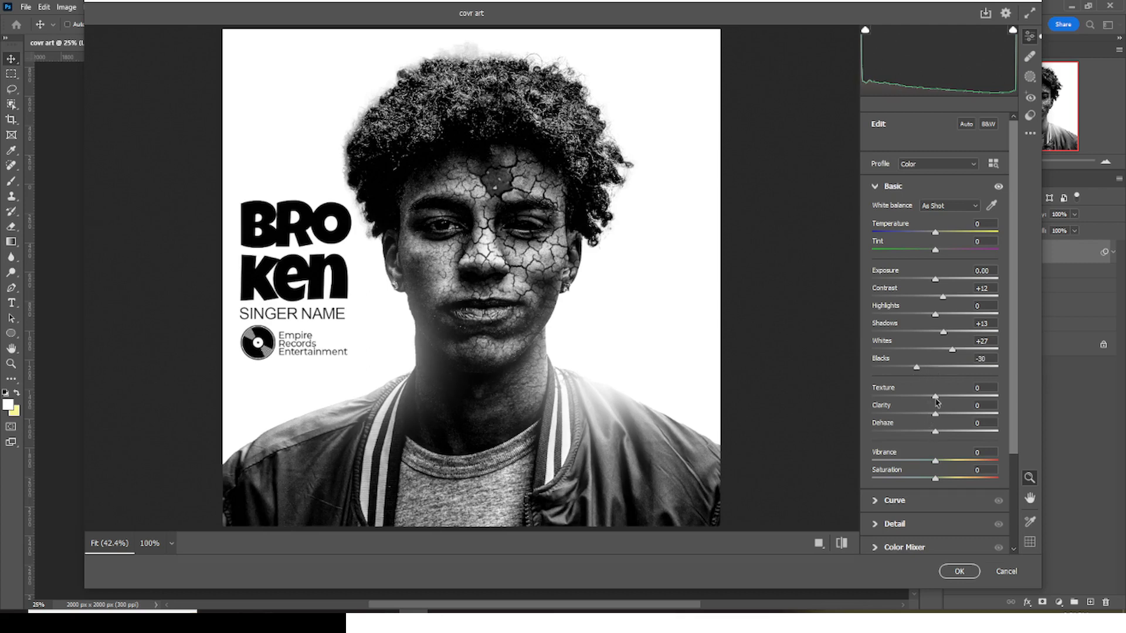
# - Set the Camera Raw Texture to +63, Clarity to +40 and Dehaze to +28
pyautogui.moveTo(936, 400); pyautogui.dragTo(974, 403)
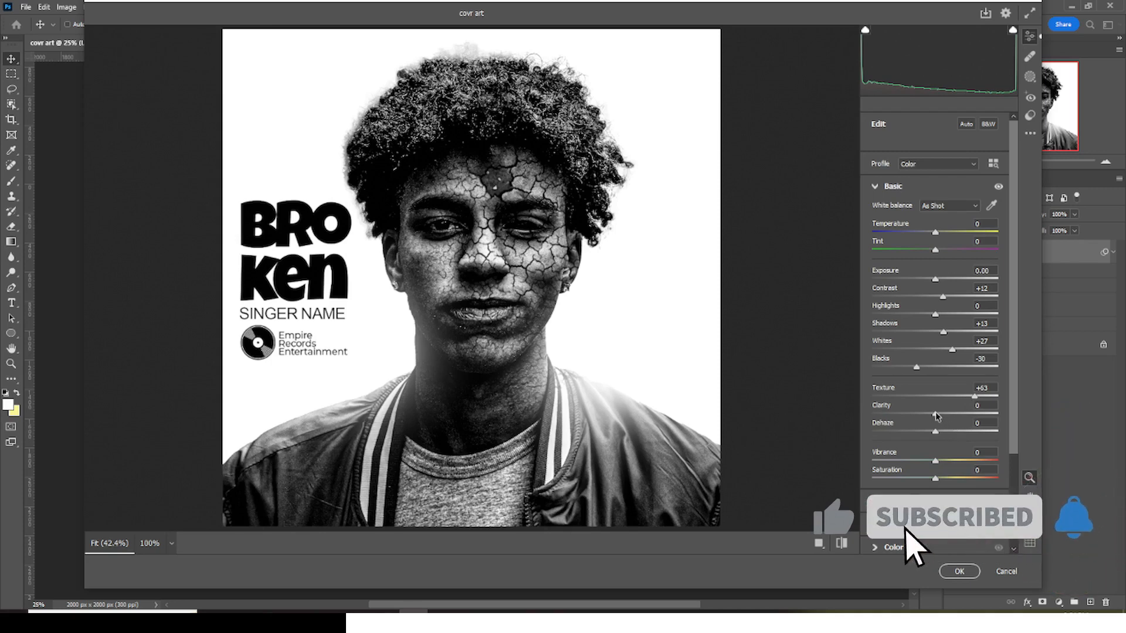
pyautogui.moveTo(935, 414); pyautogui.dragTo(962, 417)
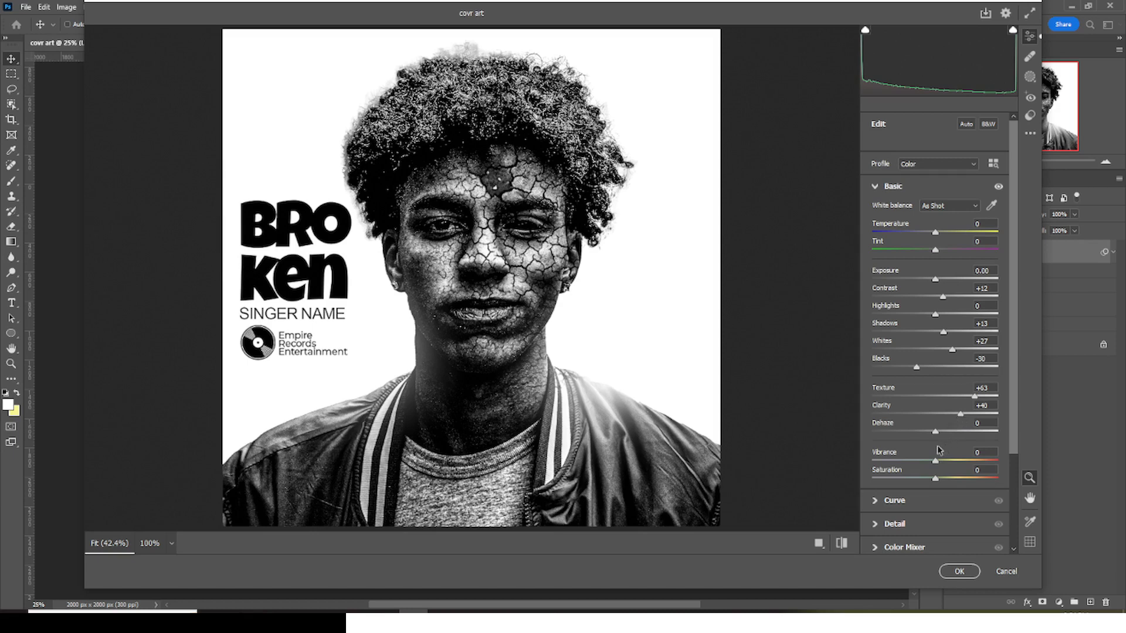
pyautogui.moveTo(938, 435); pyautogui.dragTo(951, 436)
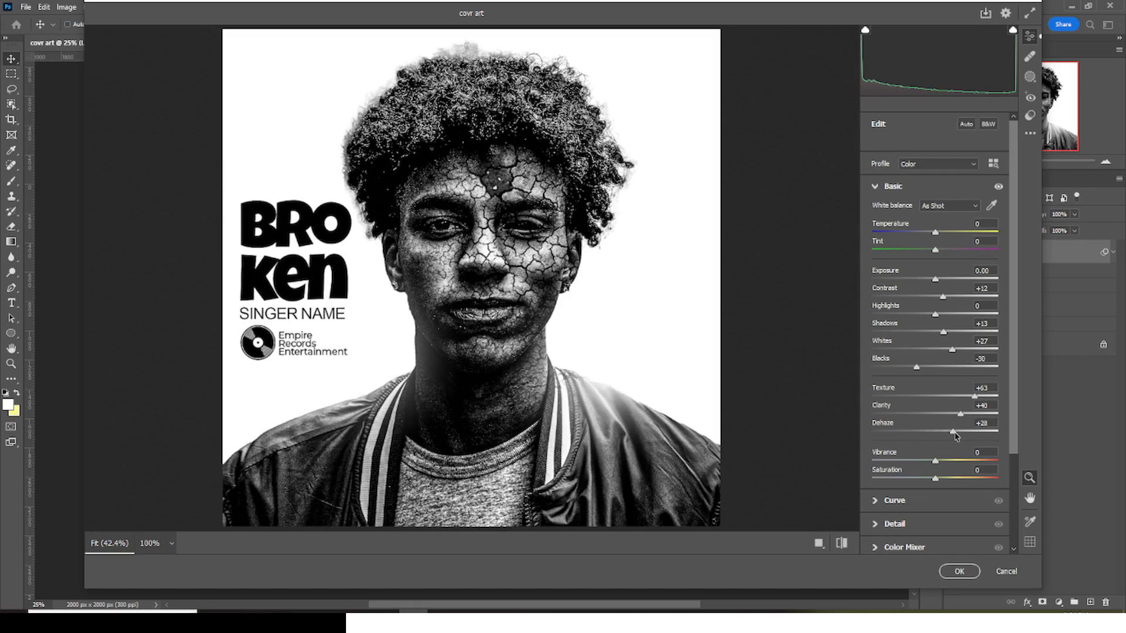
# - Add Grain of 14 and Vignetting of -32 in the Camera Raw effects, and apply the filter
pyautogui.click(876, 186)
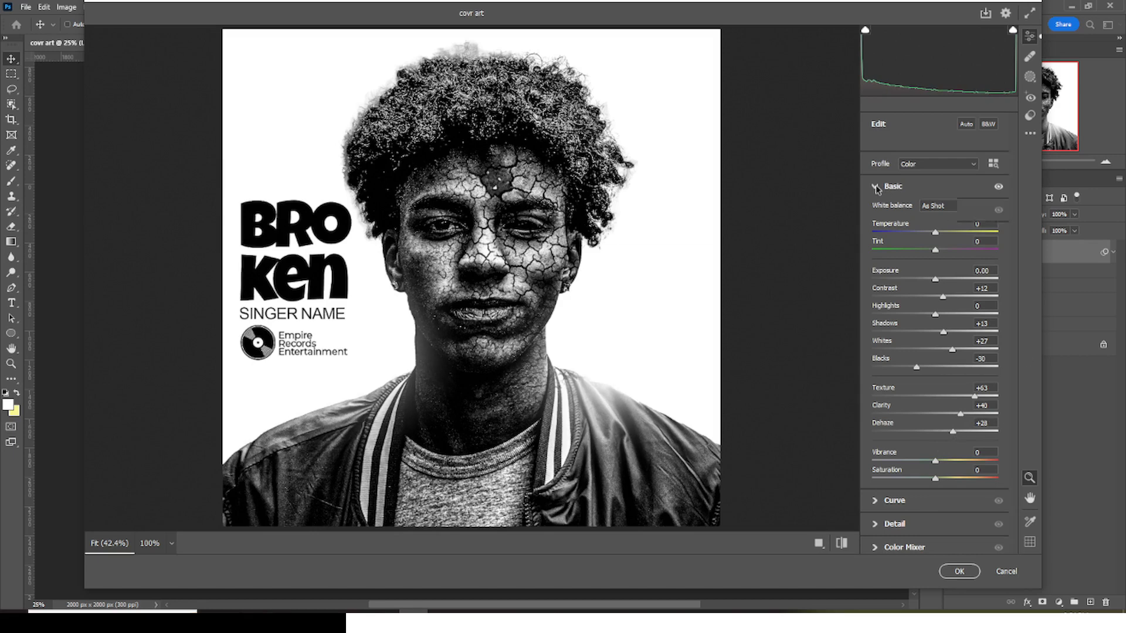
pyautogui.click(875, 353)
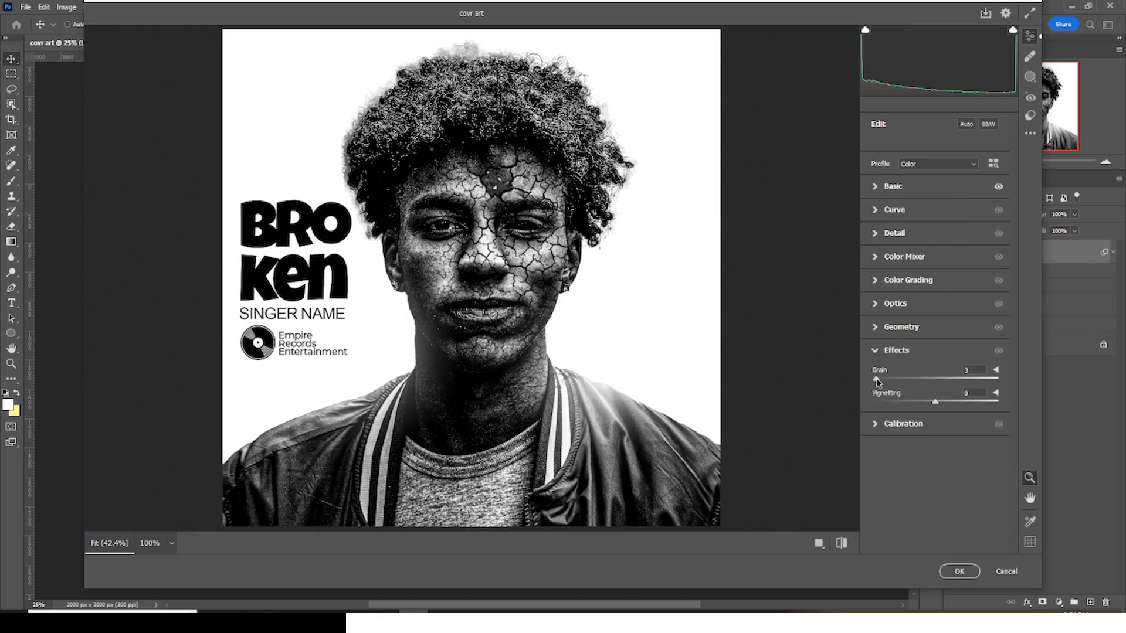
pyautogui.moveTo(881, 379); pyautogui.dragTo(884, 380)
pyautogui.moveTo(935, 404); pyautogui.dragTo(921, 407)
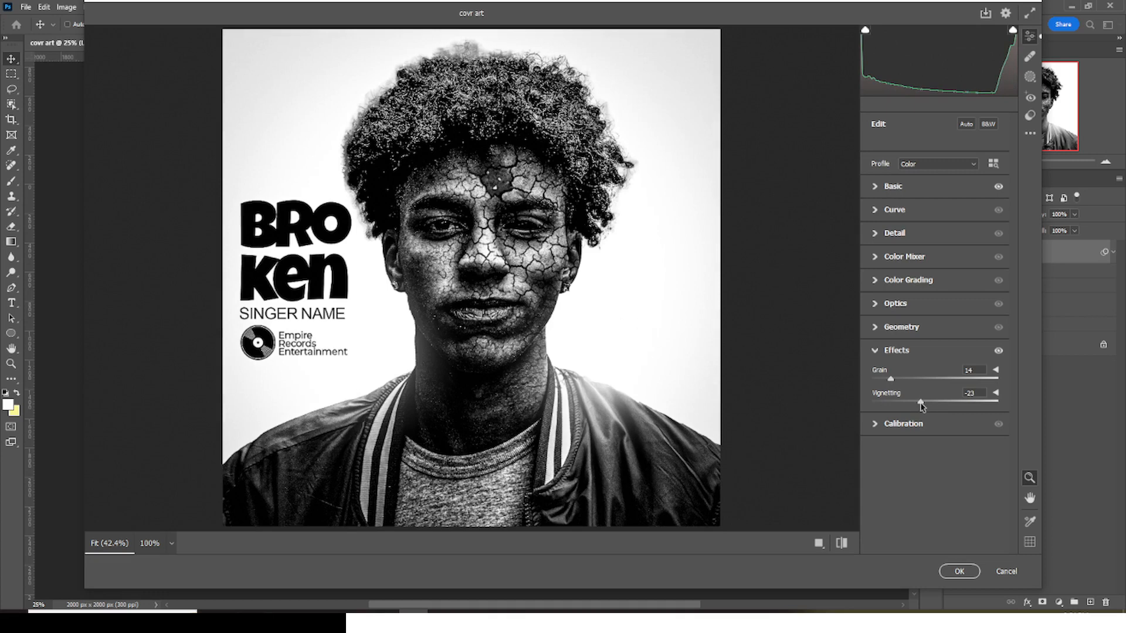
pyautogui.moveTo(921, 407); pyautogui.dragTo(917, 407)
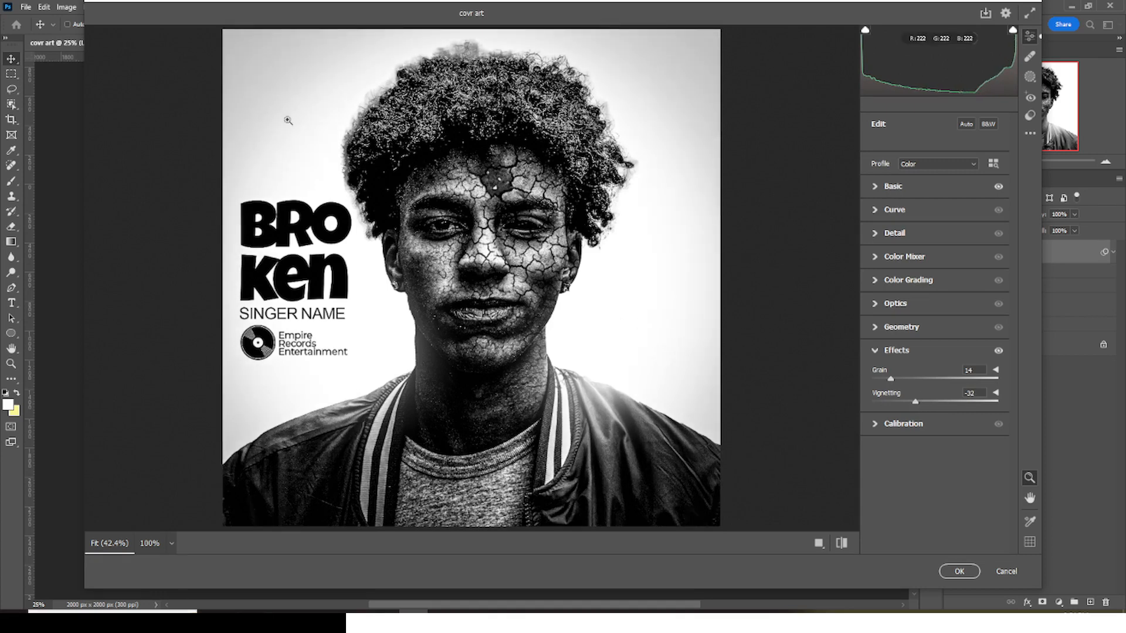
pyautogui.click(959, 573)
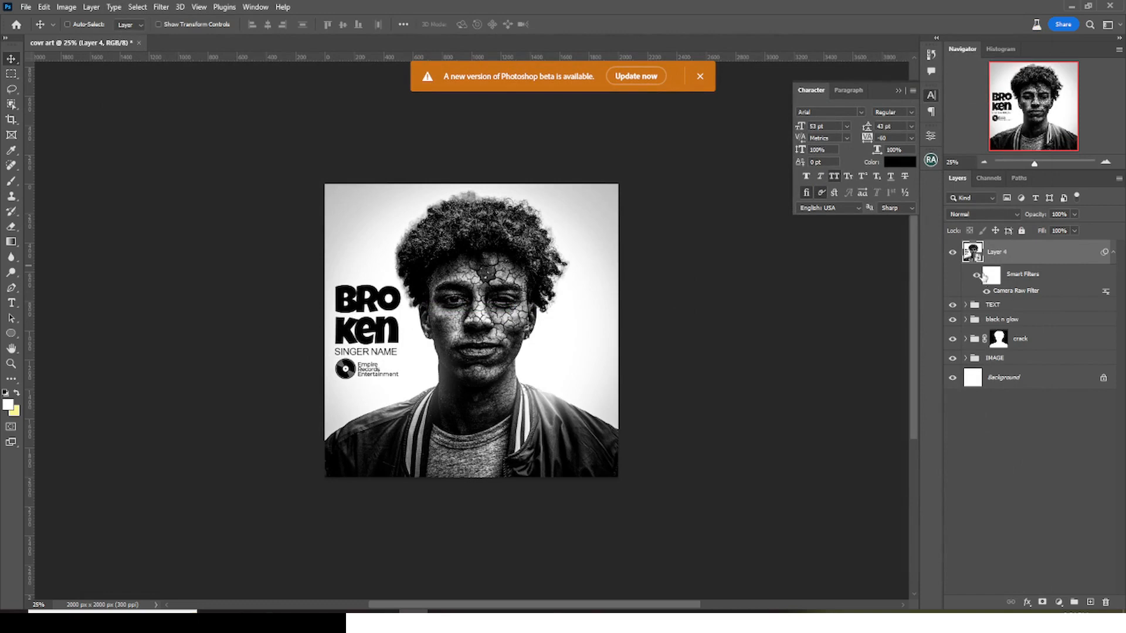
# - Paint black on the smart filter mask with a 600 px Soft Round brush over the white background along the portrait's right side
pyautogui.click(990, 279)
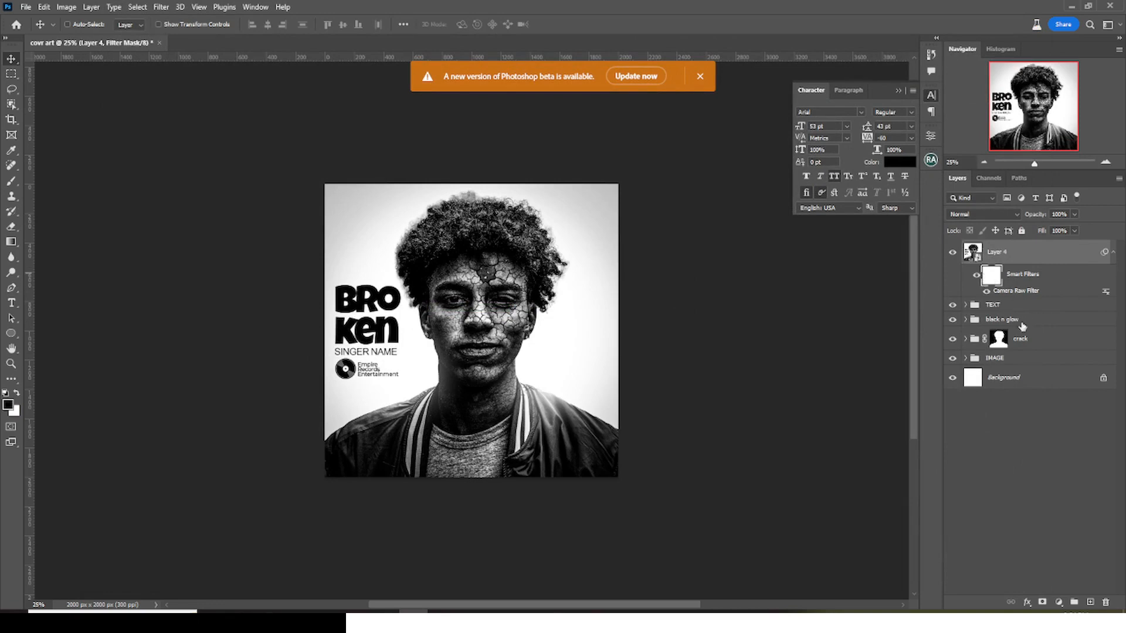
pyautogui.press('b')
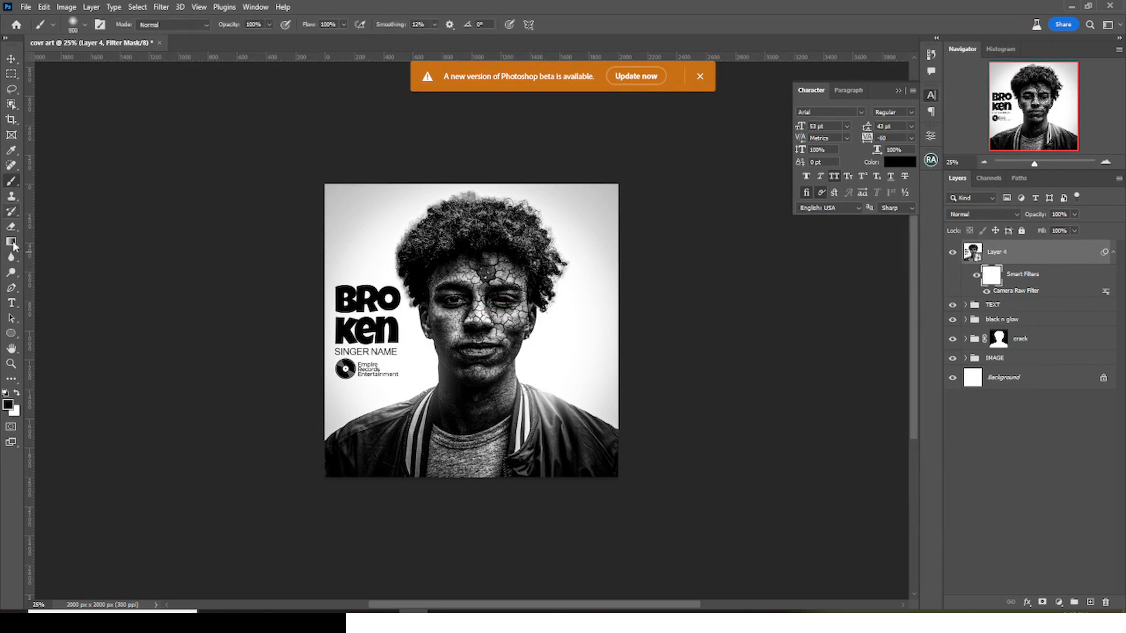
pyautogui.click(85, 24)
pyautogui.click(42, 181)
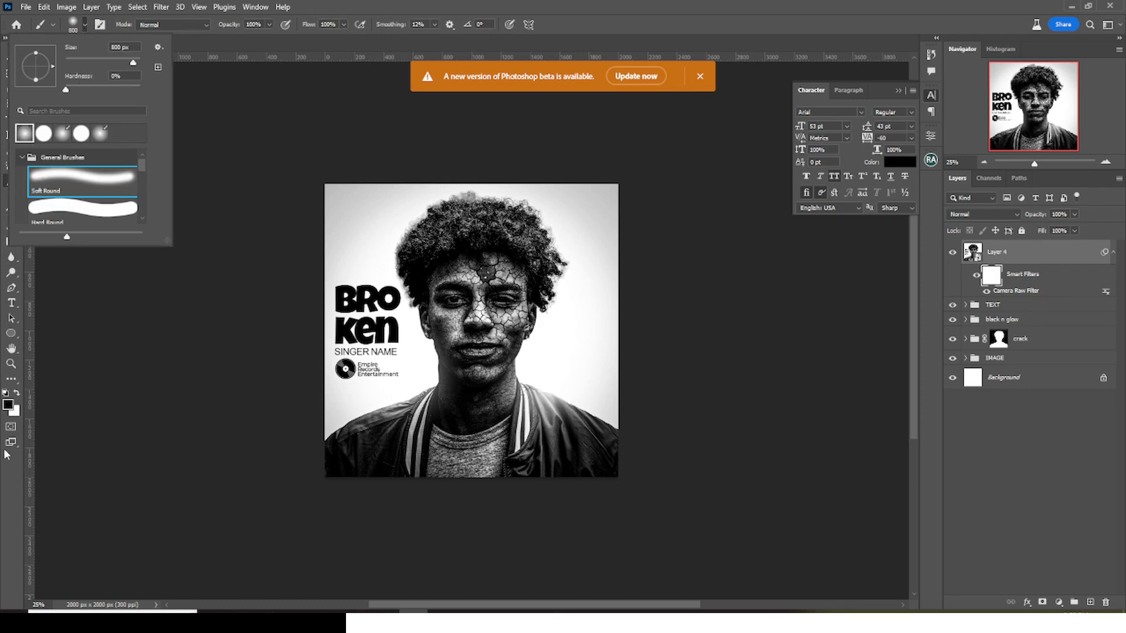
pyautogui.click(9, 406)
pyautogui.press('Escape')
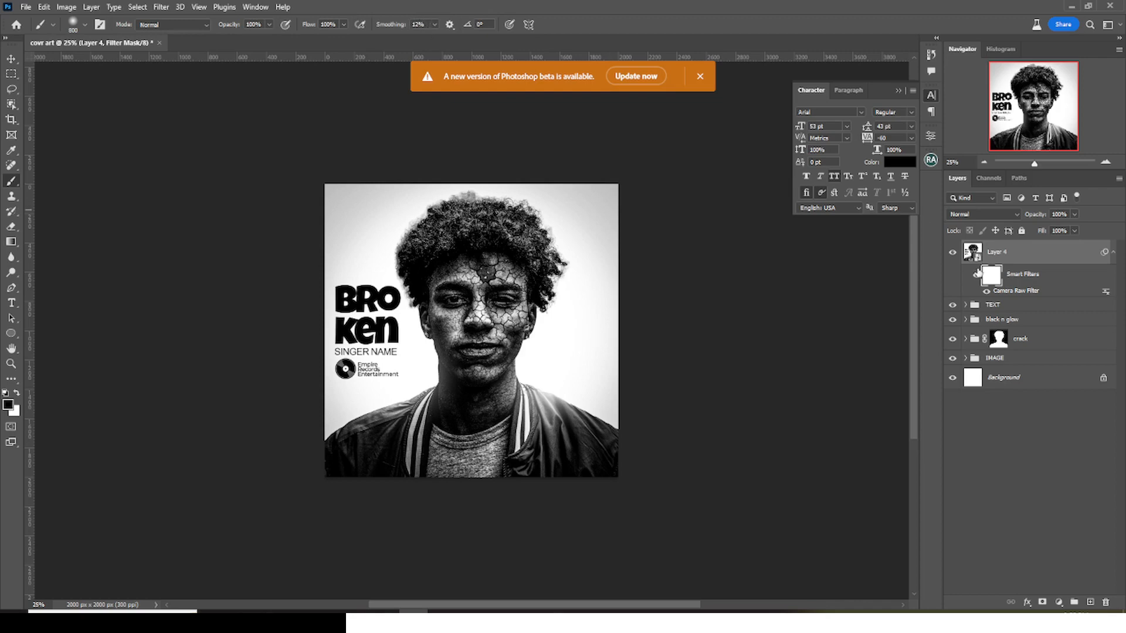
pyautogui.press(']')
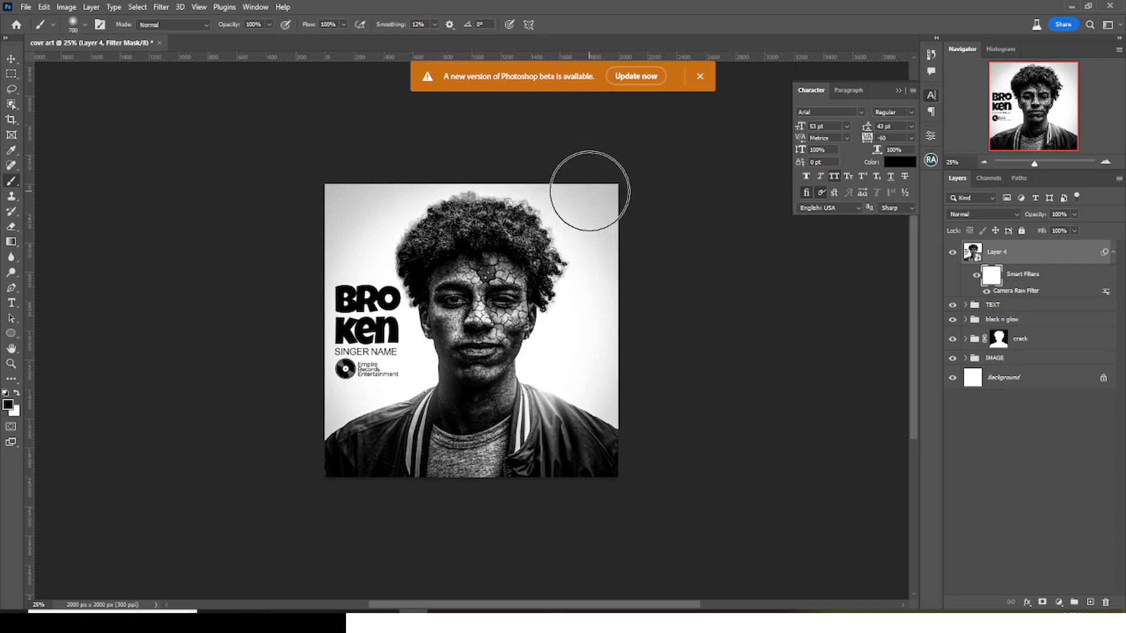
pyautogui.press('[')
pyautogui.press('[')
pyautogui.press('[')
pyautogui.moveTo(601, 228); pyautogui.dragTo(609, 379)
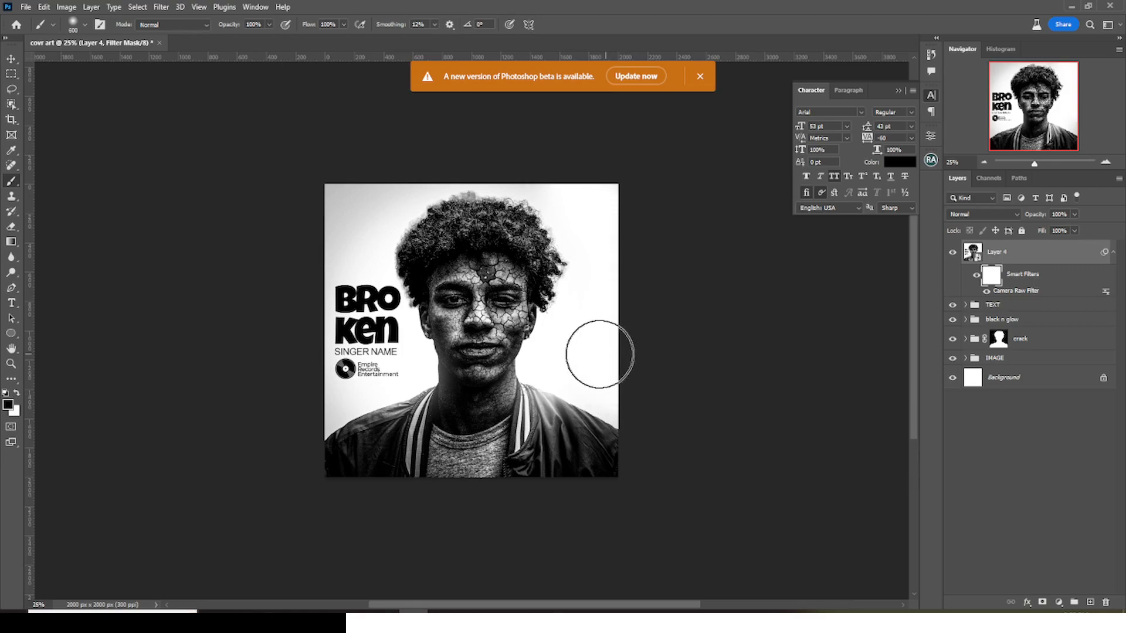
pyautogui.hotkey('ctrl', '+')
pyautogui.hotkey('ctrl', '+')
pyautogui.hotkey('ctrl', '+')
pyautogui.hotkey('ctrl', '+')
pyautogui.hotkey('ctrl', '+')
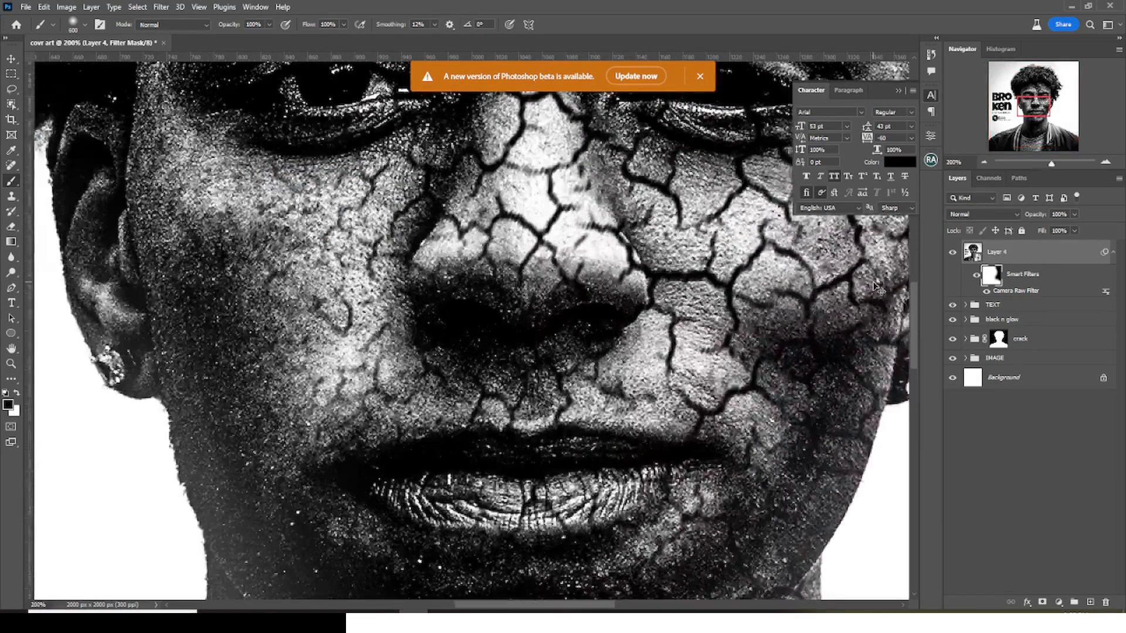
pyautogui.hotkey('ctrl', '0')
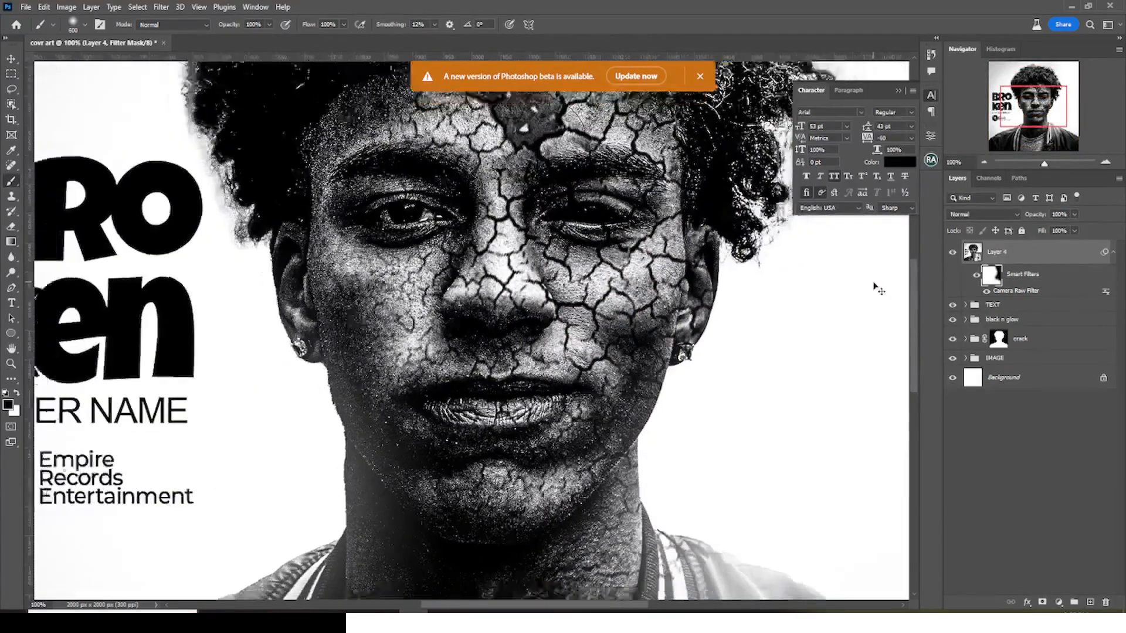
pyautogui.hotkey('ctrl', '-')
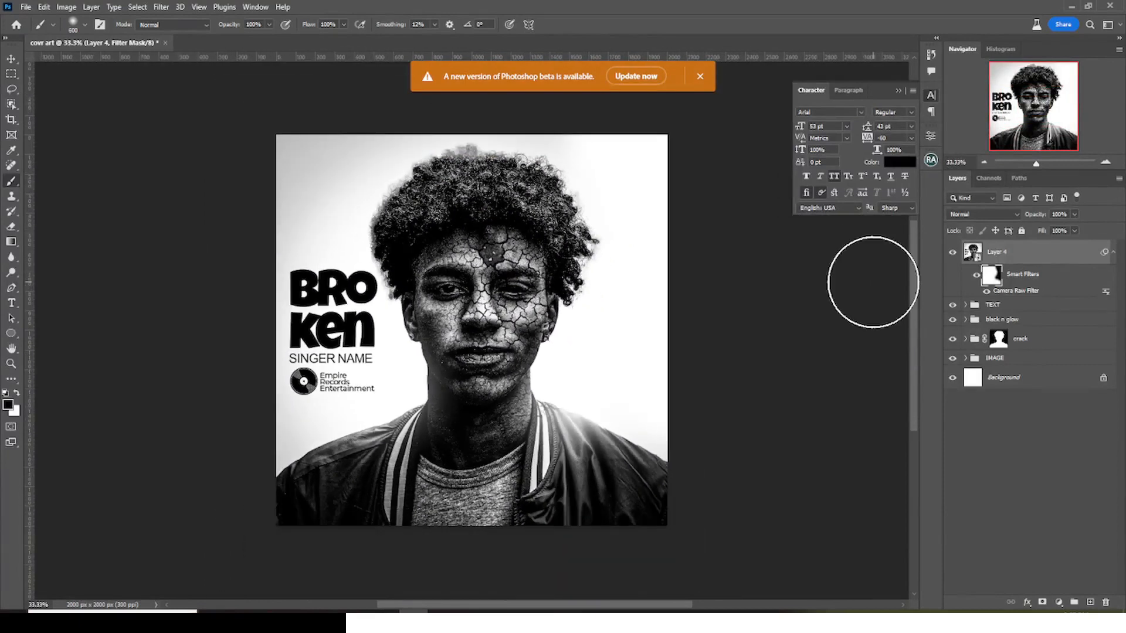